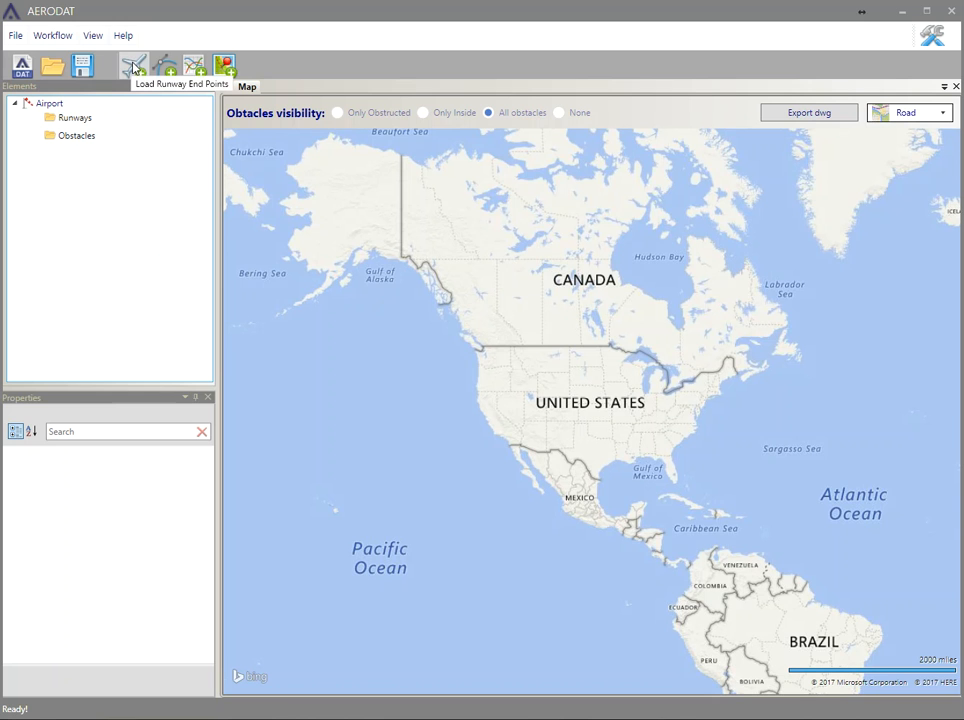
# Start loading runway end points with the NAD83 US STATE PLANE system, Connecticut zone, and METER as measuring unit.
pyautogui.click(133, 68)
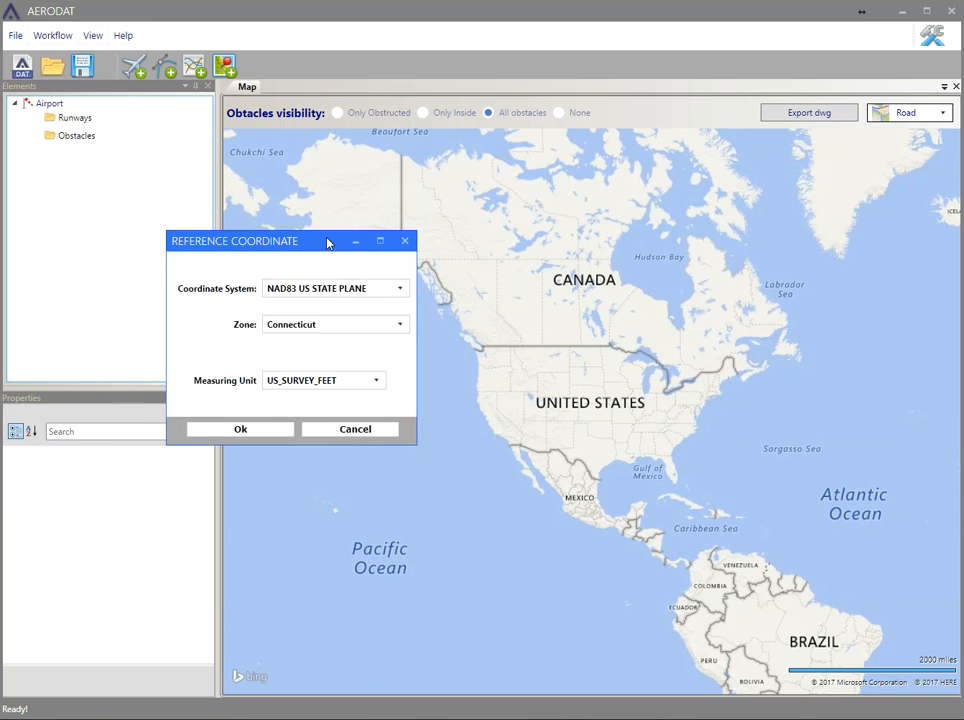
pyautogui.click(323, 385)
pyautogui.click(278, 443)
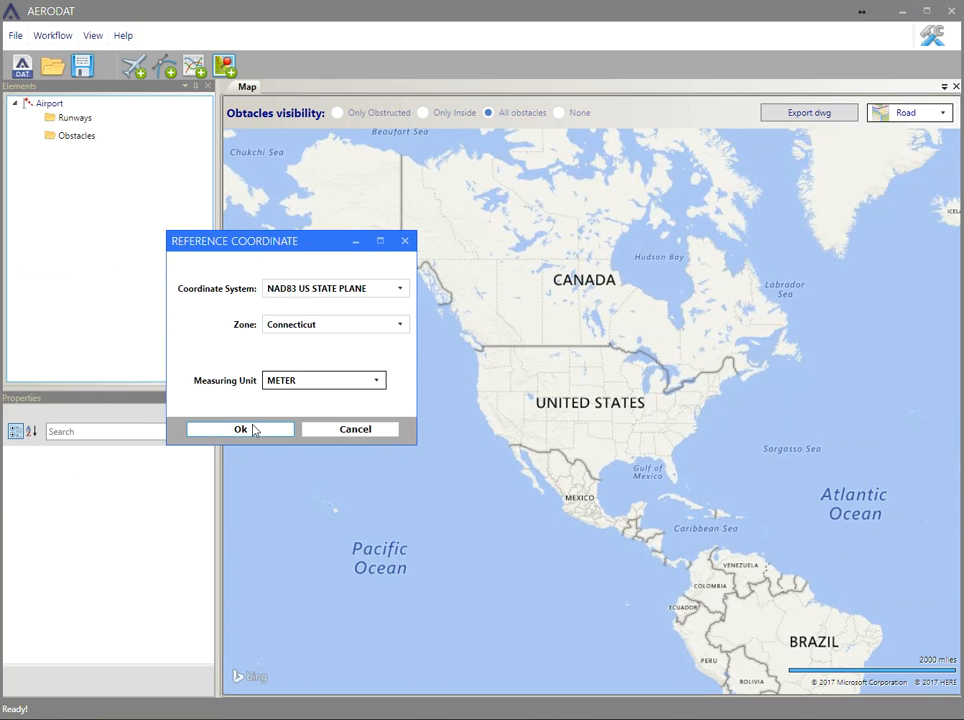
pyautogui.click(254, 431)
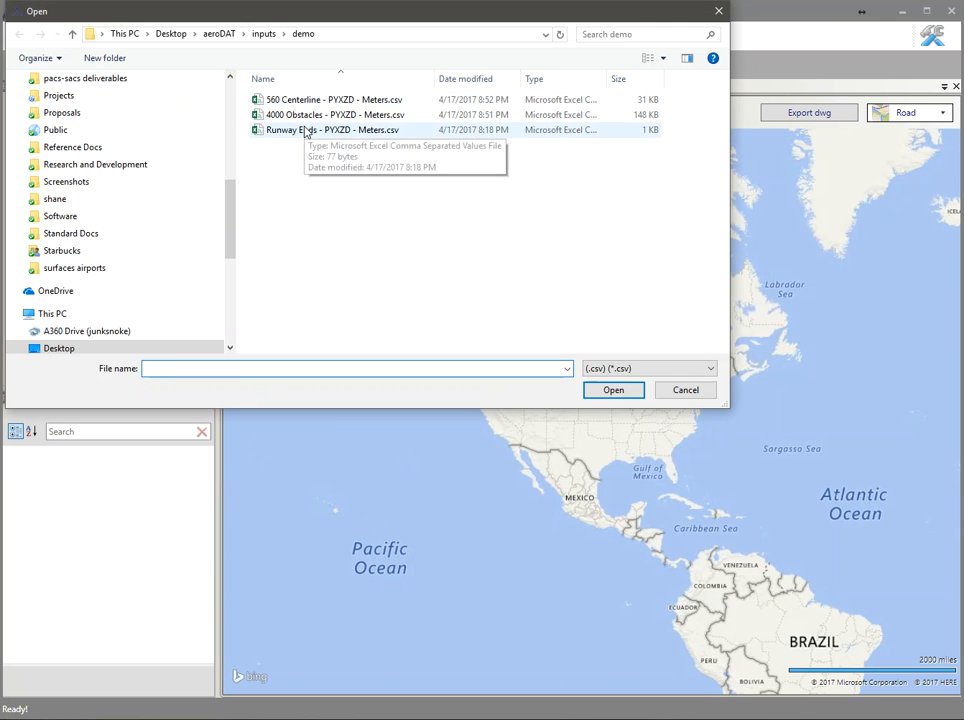
# Import "Runway Ends - PYXZD - Meters.csv" as the runway end points using the column sequence Pt, Y, X, Z, Desc.
pyautogui.doubleClick(305, 131)
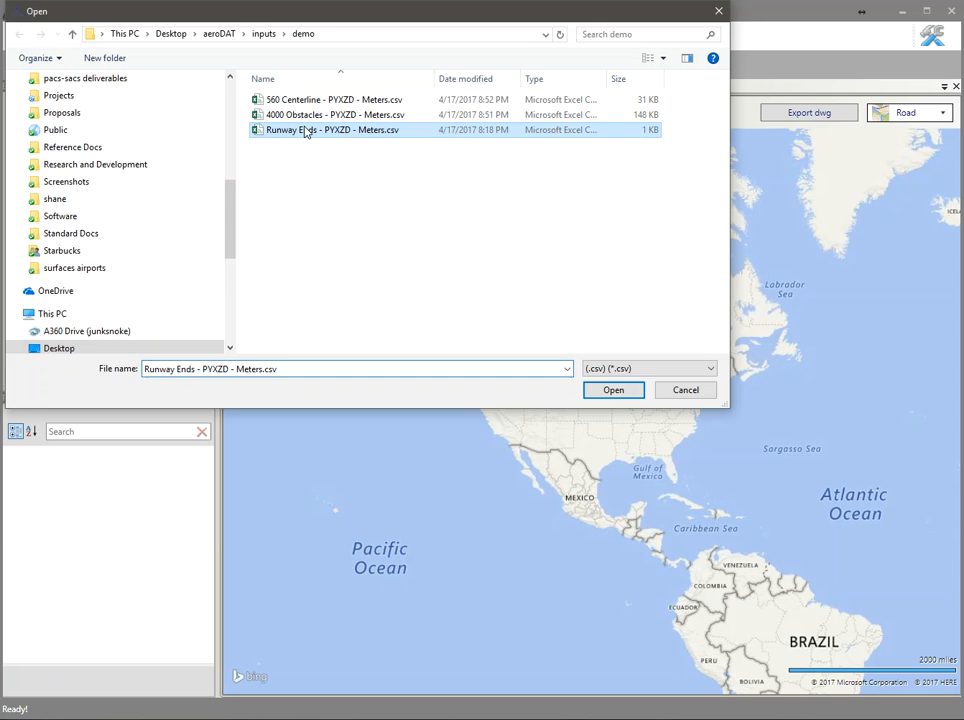
pyautogui.moveTo(144, 203); pyautogui.dragTo(424, 181)
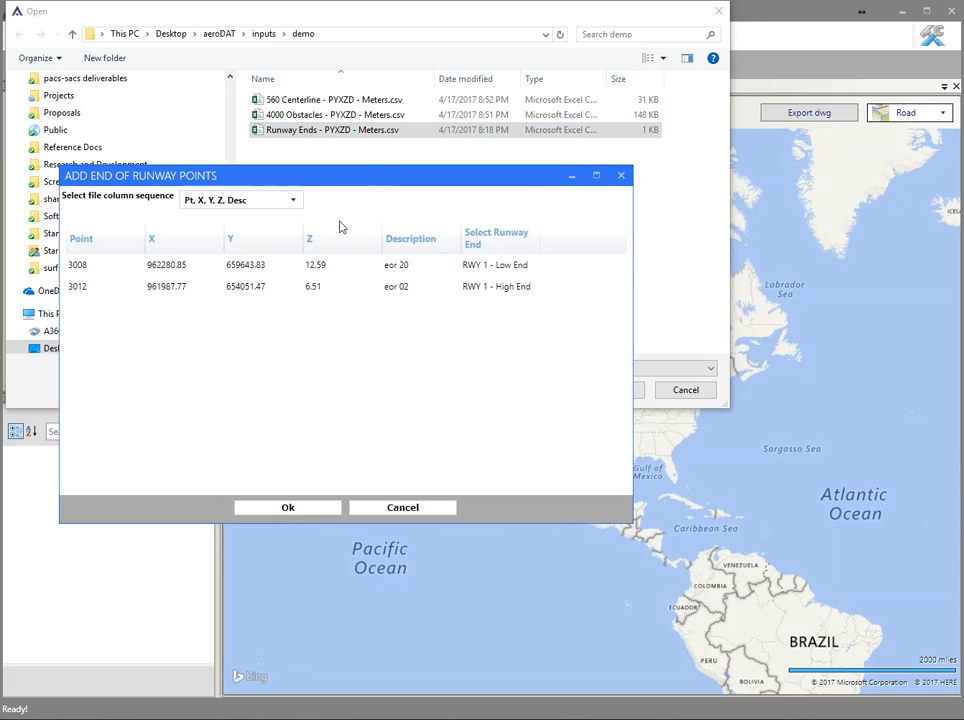
pyautogui.click(285, 200)
pyautogui.click(224, 236)
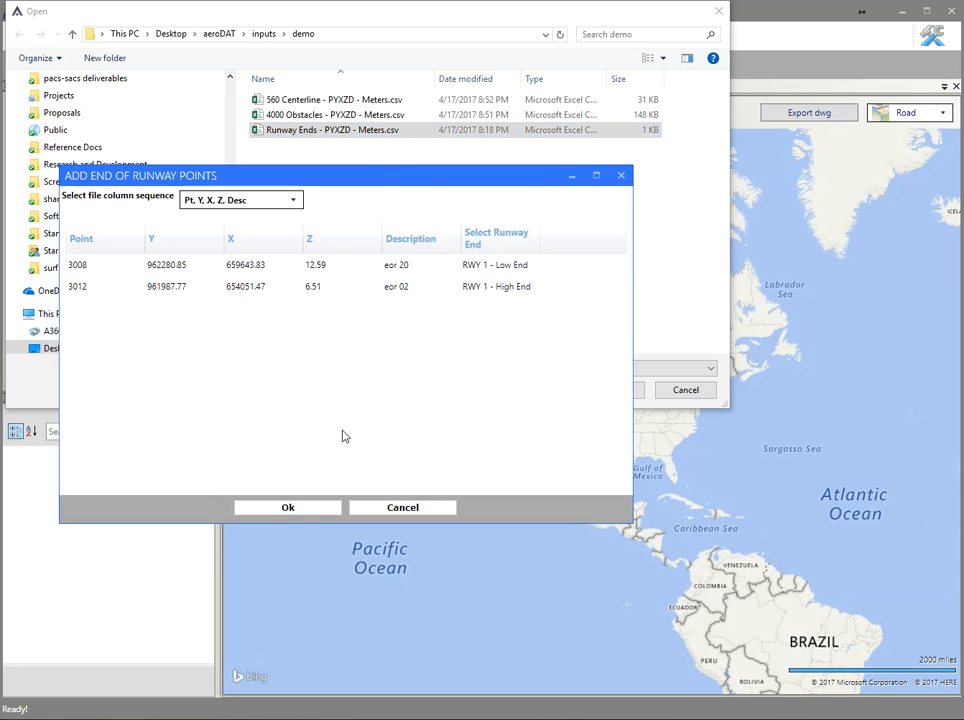
pyautogui.click(302, 507)
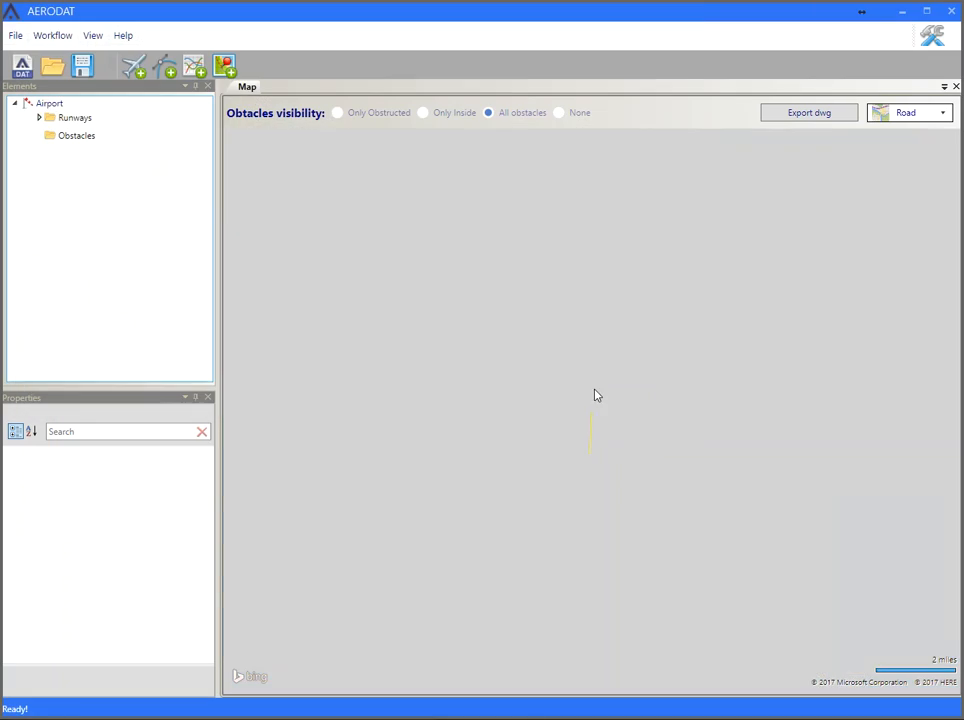
# Change the map to Aerial imagery and check the runway line against the painted runway markings.
pyautogui.scroll(3, 598, 437)
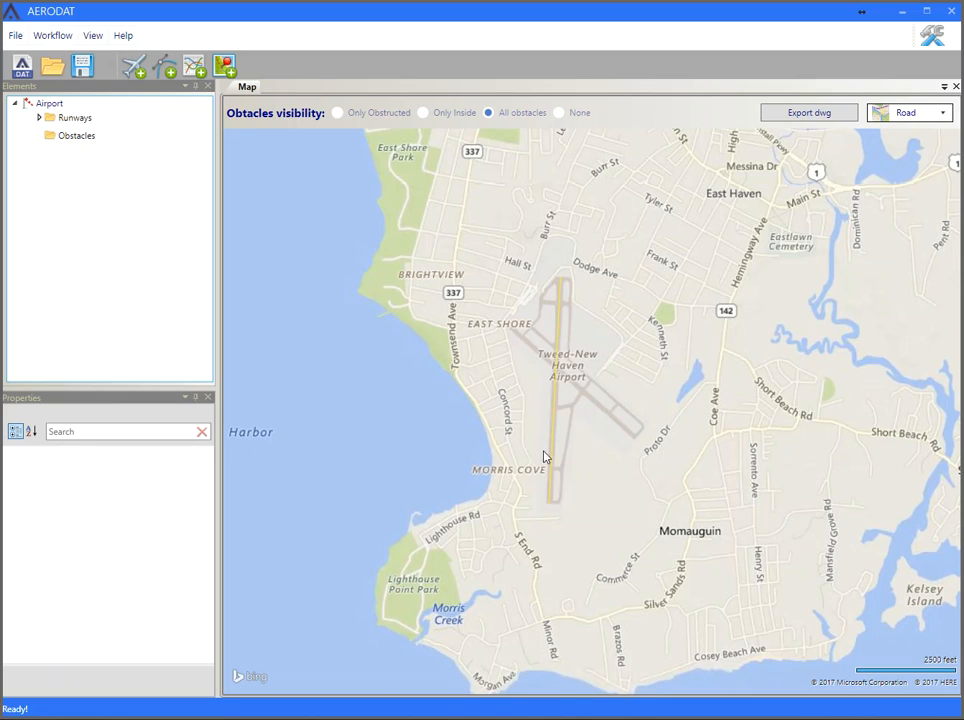
pyautogui.moveTo(412, 283); pyautogui.dragTo(436, 277)
pyautogui.click(912, 113)
pyautogui.click(891, 155)
pyautogui.scroll(2, 584, 425)
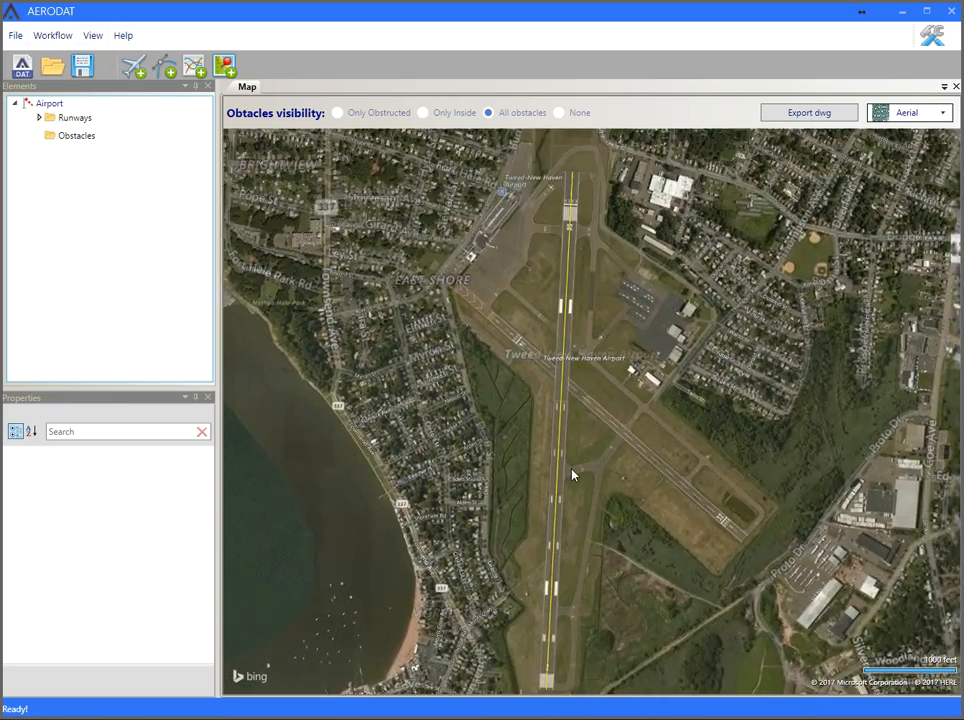
pyautogui.scroll(3, 570, 544)
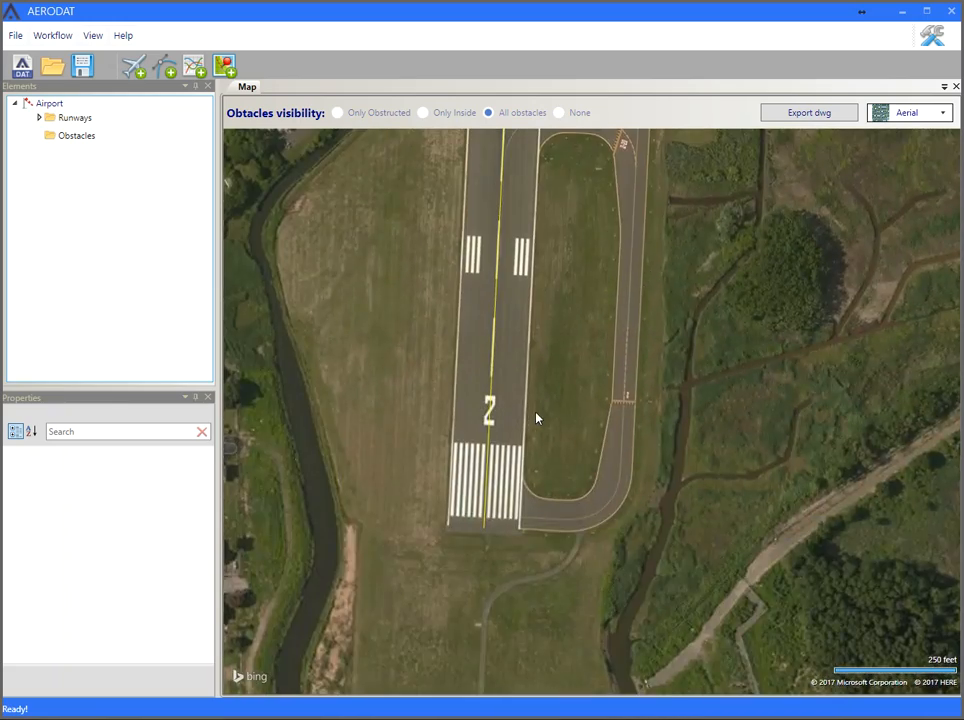
pyautogui.scroll(-3, 536, 417)
pyautogui.scroll(-2, 563, 414)
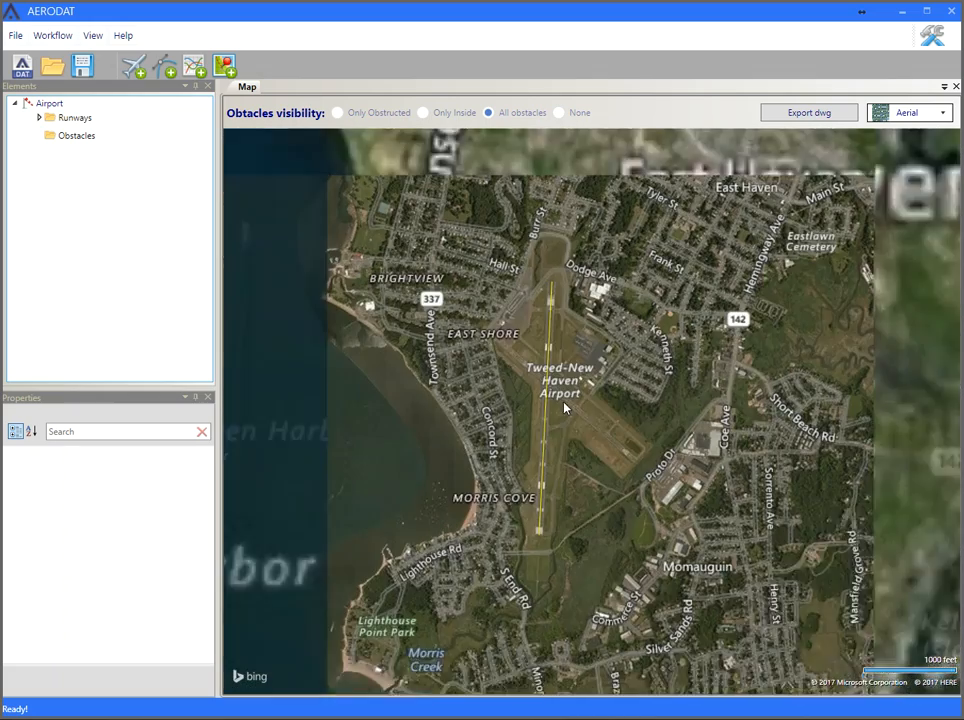
# View the runway's centerline profile at a Z scale of 100, and return to the map.
pyautogui.click(40, 118)
pyautogui.rightClick(73, 141)
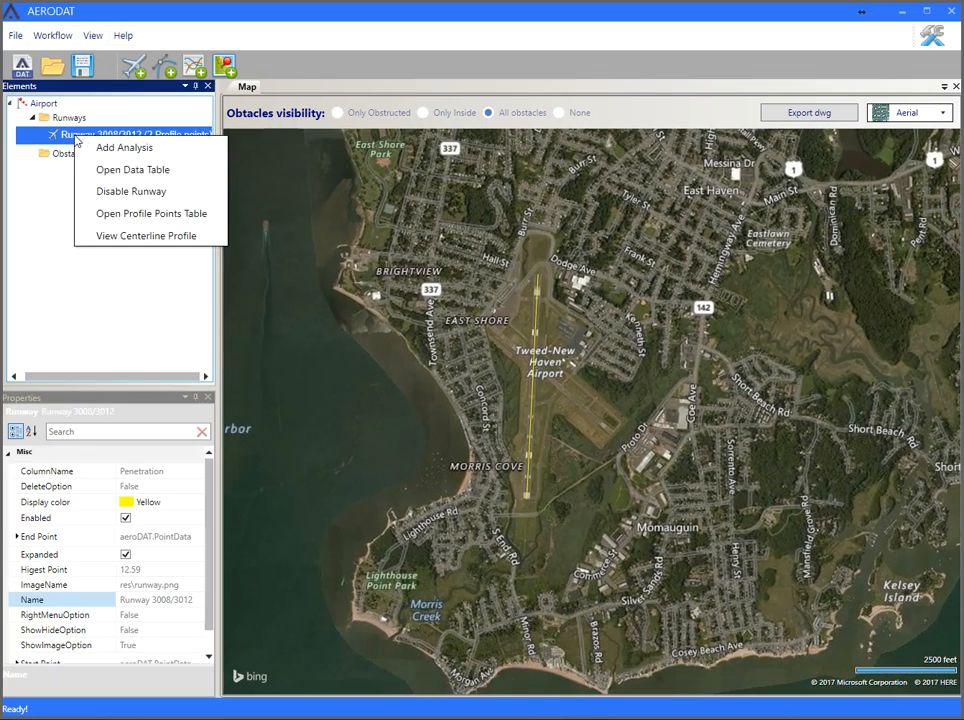
pyautogui.click(146, 236)
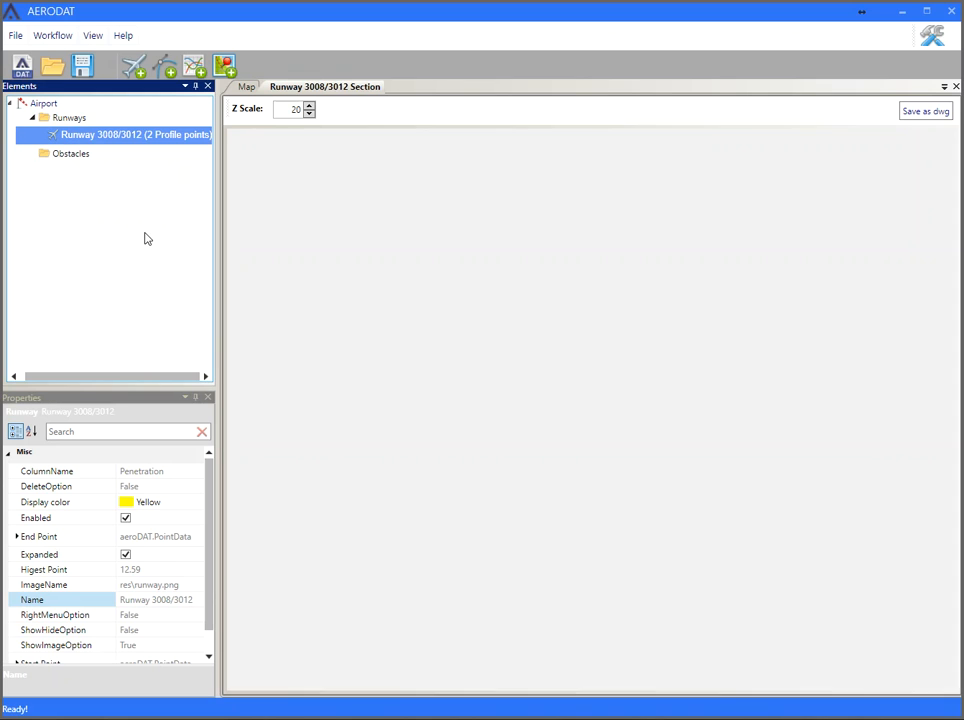
pyautogui.moveTo(311, 109); pyautogui.dragTo(311, 109)
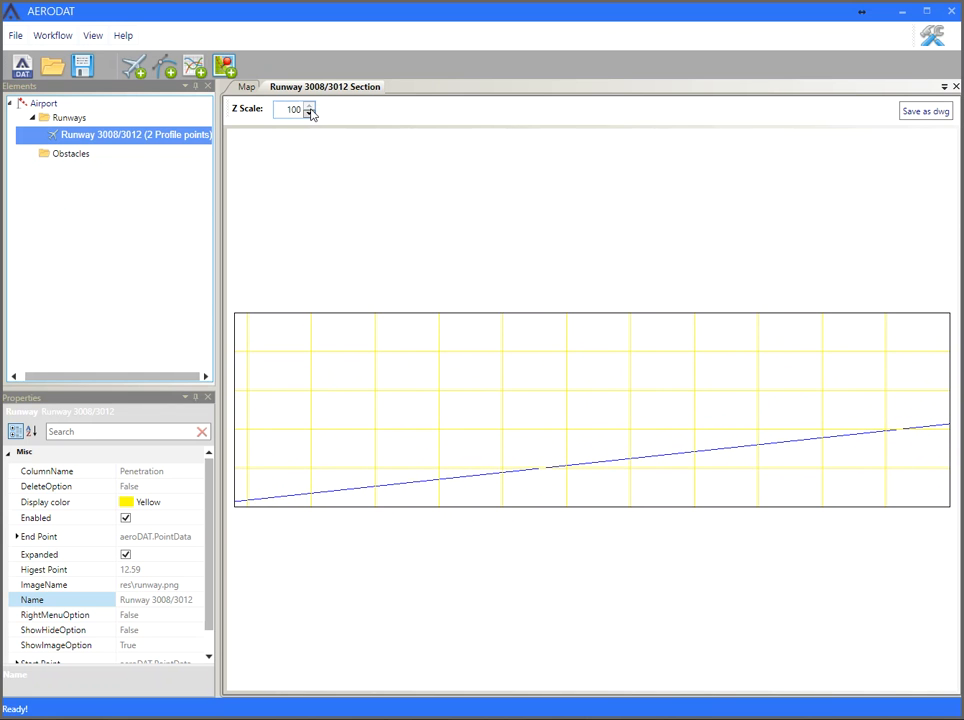
pyautogui.click(244, 87)
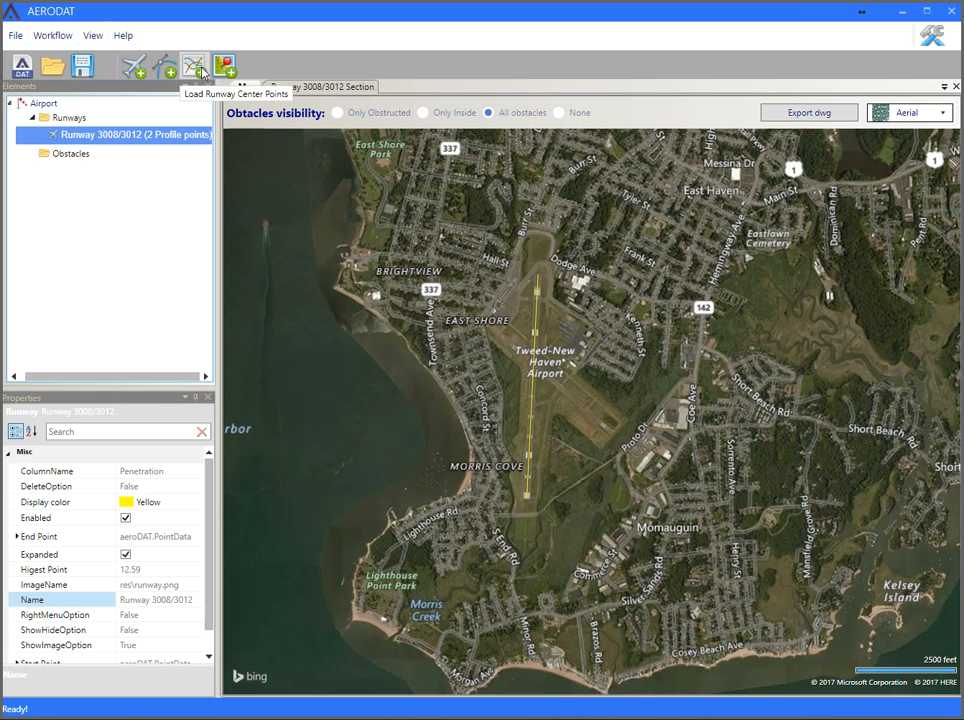
# Load "560 Centerline - PYXZD - Meters.csv" as the runway center points using the column sequence Pt, Y, X, Z, Desc.
pyautogui.click(201, 71)
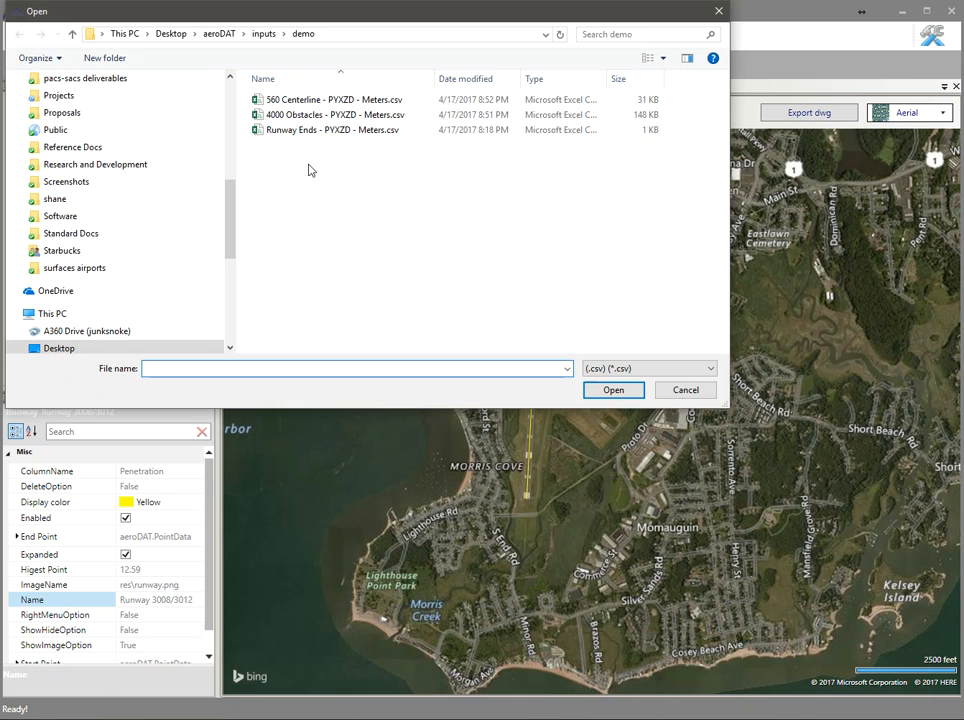
pyautogui.click(323, 101)
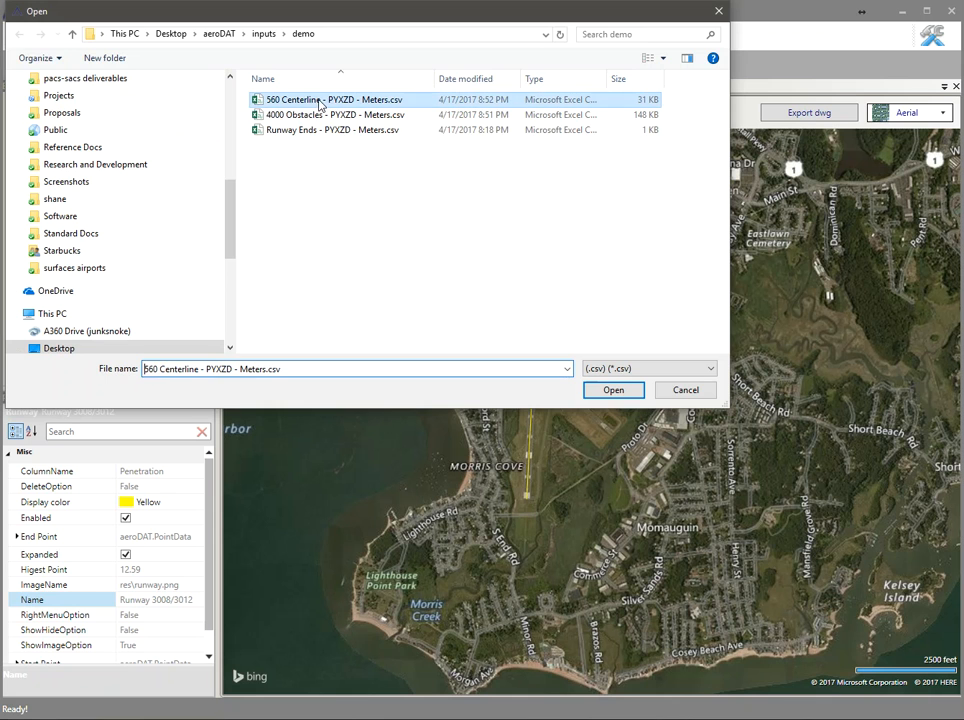
pyautogui.click(623, 393)
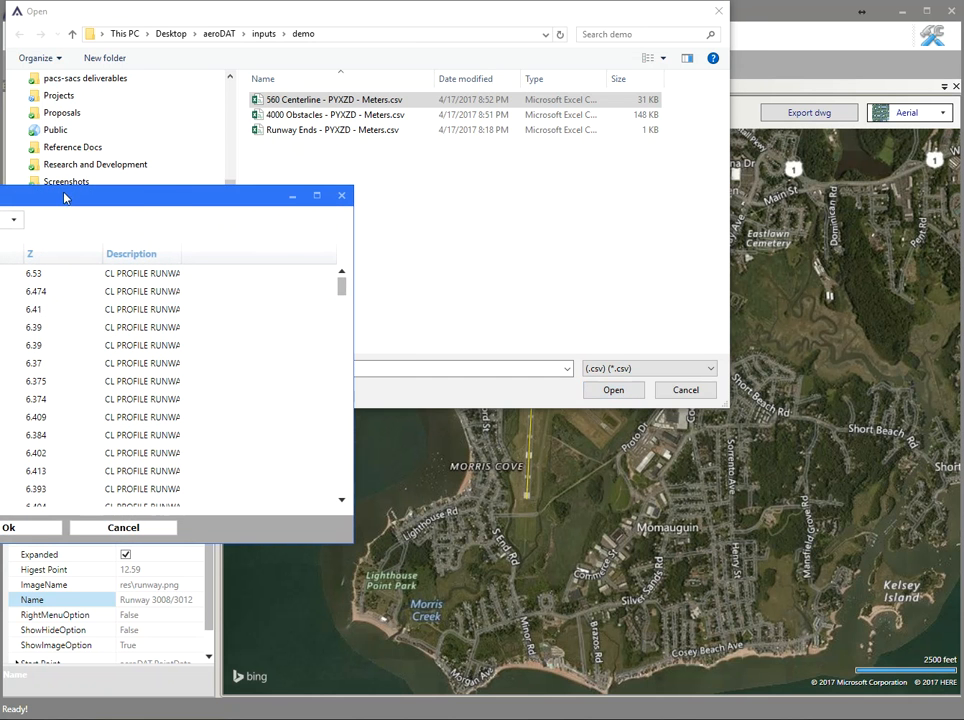
pyautogui.moveTo(66, 196); pyautogui.dragTo(329, 204)
pyautogui.click(273, 226)
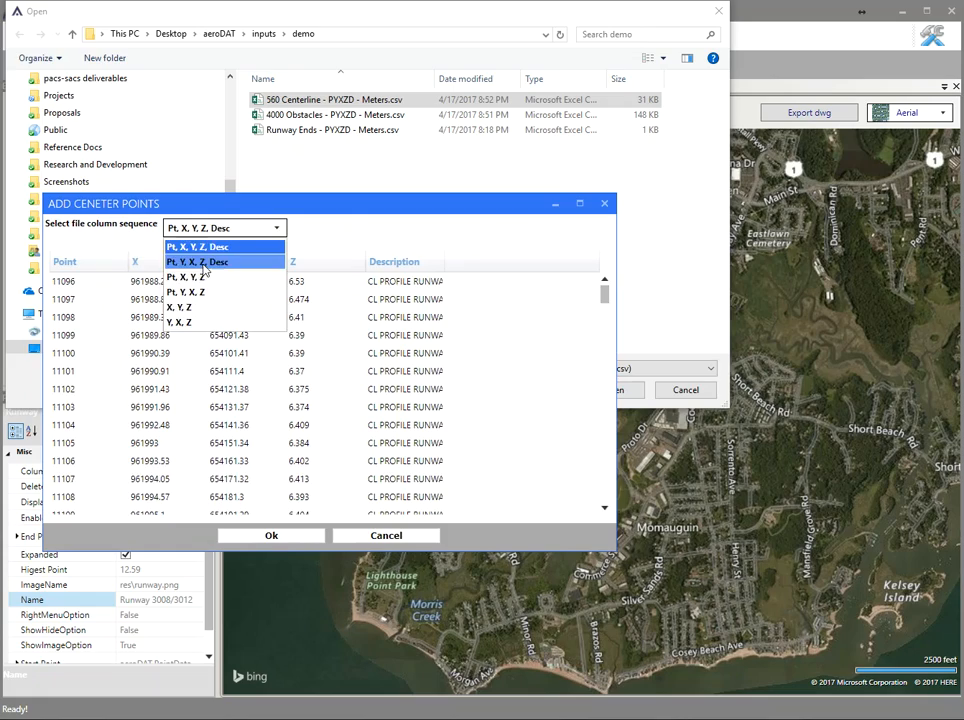
pyautogui.click(204, 262)
pyautogui.click(281, 531)
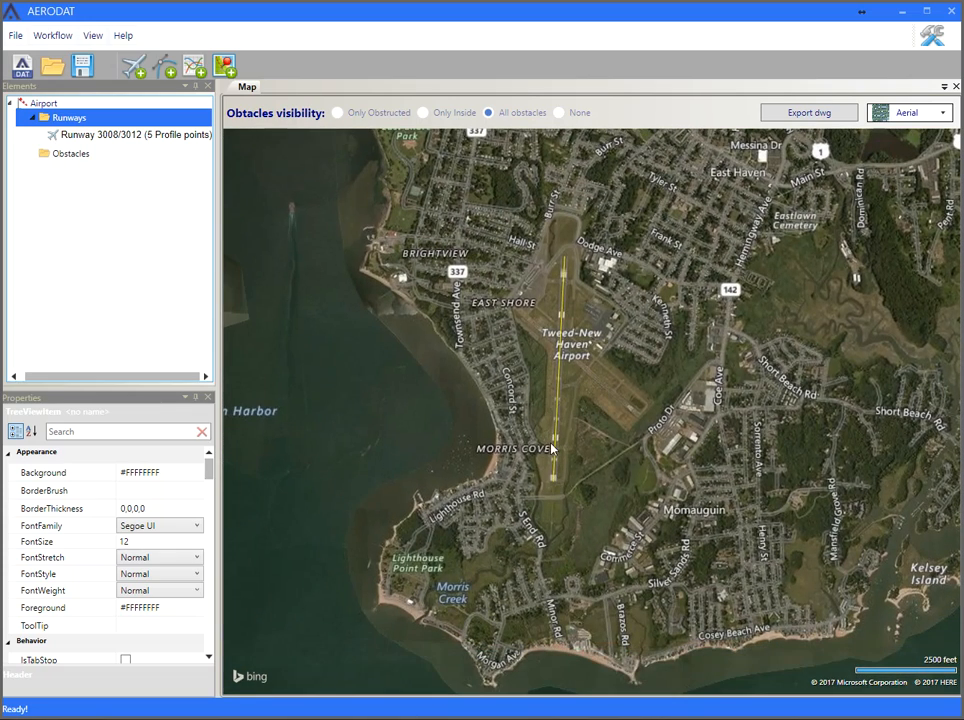
# Examine the runway's centerline profile with the loaded center points at a Z scale of 96, and return to the map.
pyautogui.rightClick(104, 137)
pyautogui.click(184, 238)
pyautogui.click(309, 107)
pyautogui.moveTo(309, 109); pyautogui.dragTo(309, 109)
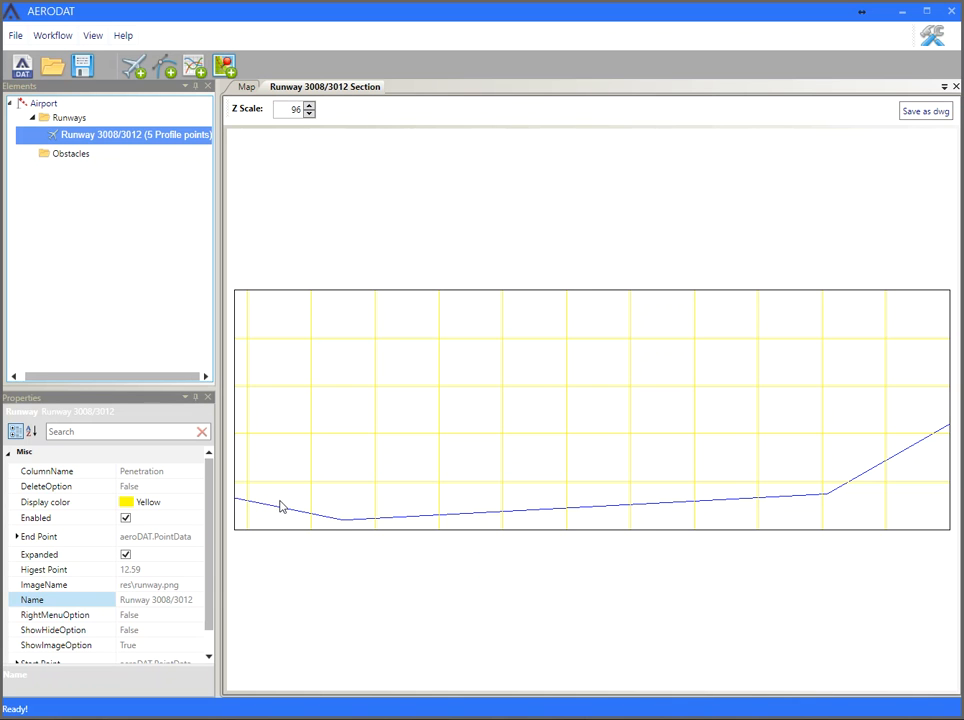
pyautogui.moveTo(333, 521); pyautogui.dragTo(343, 528)
pyautogui.click(246, 87)
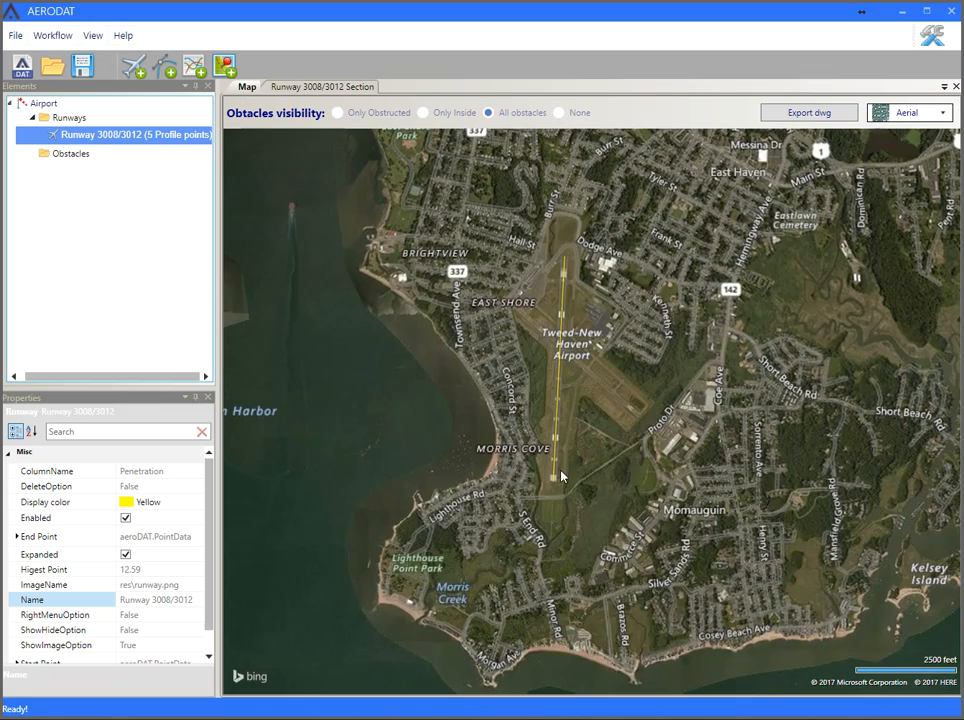
# Start a new analysis for the runway and assign Runway 08 the AC-13A TABLE 3.2 definition with classification Type 5.
pyautogui.scroll(3, 563, 485)
pyautogui.scroll(-3, 540, 413)
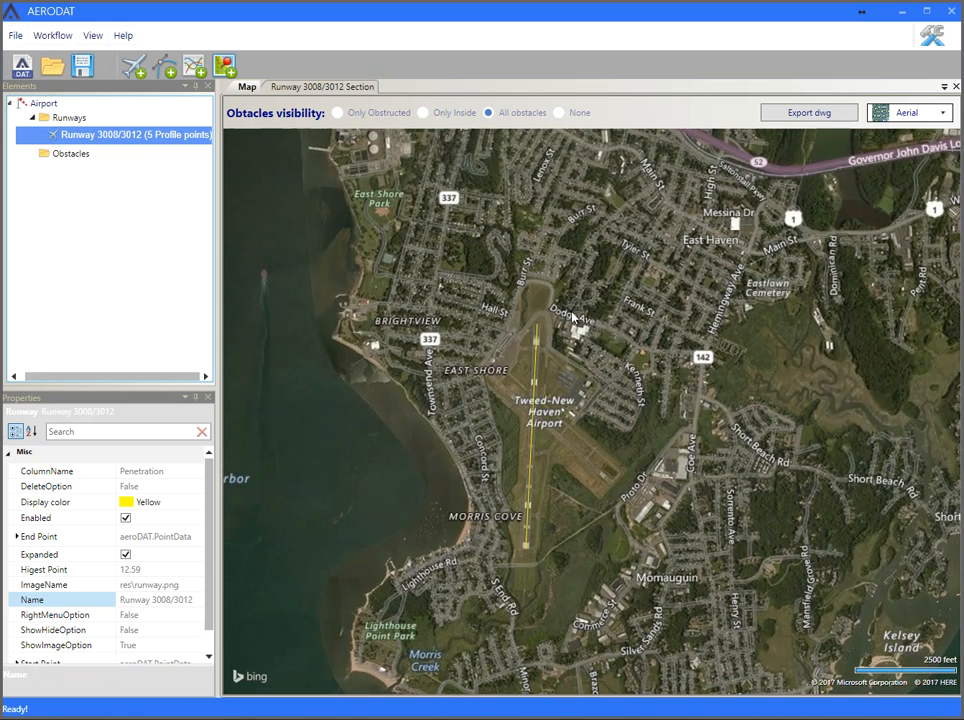
pyautogui.rightClick(128, 141)
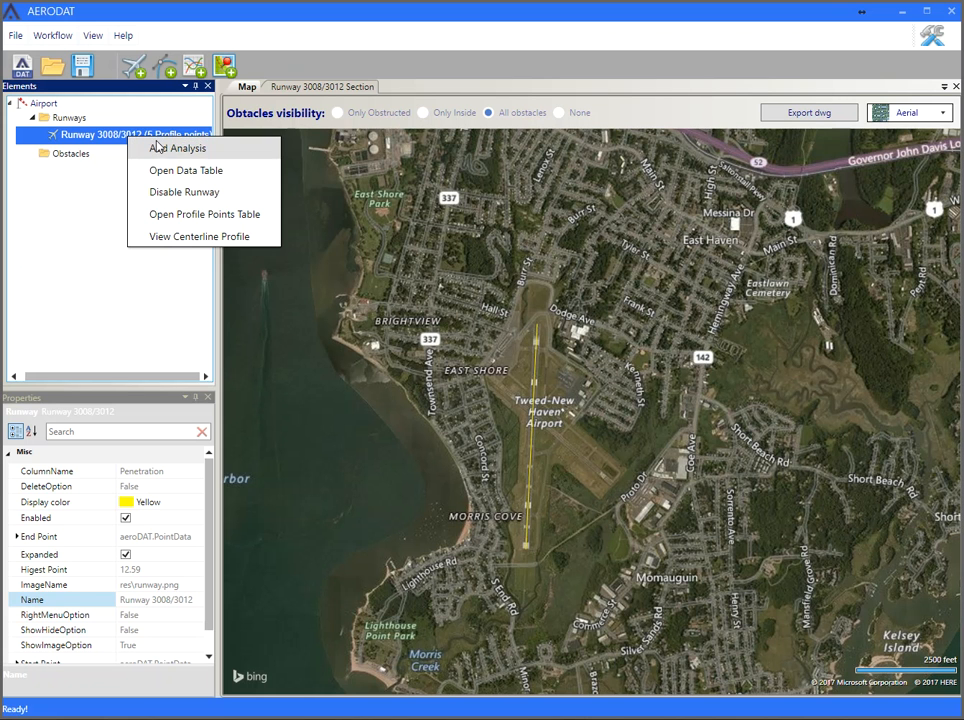
pyautogui.click(157, 148)
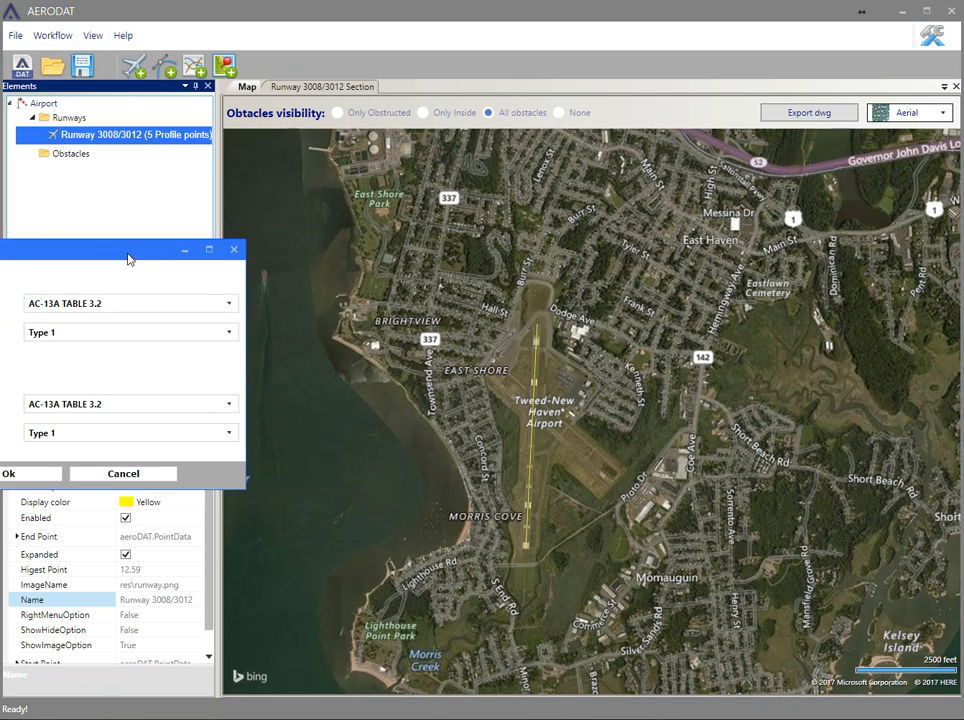
pyautogui.moveTo(108, 255); pyautogui.dragTo(349, 243)
pyautogui.click(349, 294)
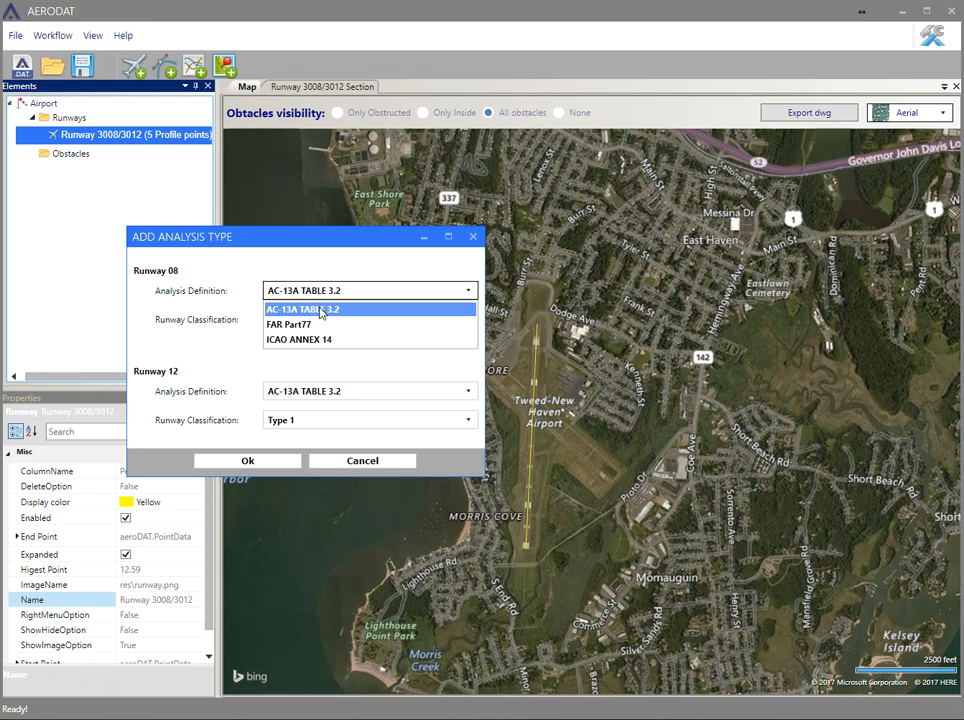
pyautogui.click(320, 310)
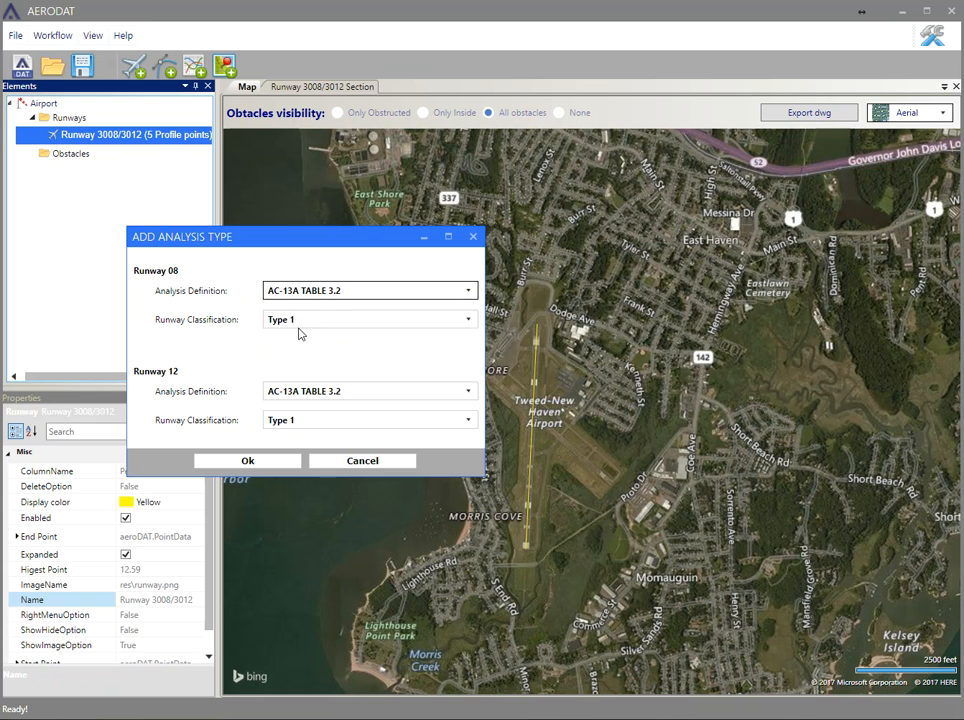
pyautogui.click(310, 318)
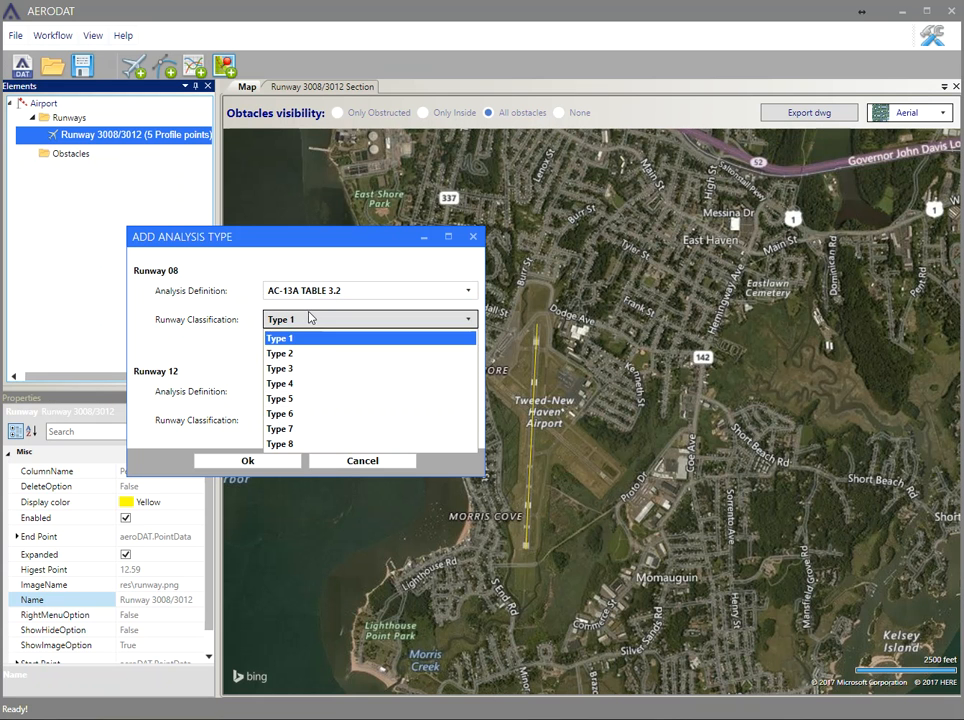
pyautogui.click(305, 398)
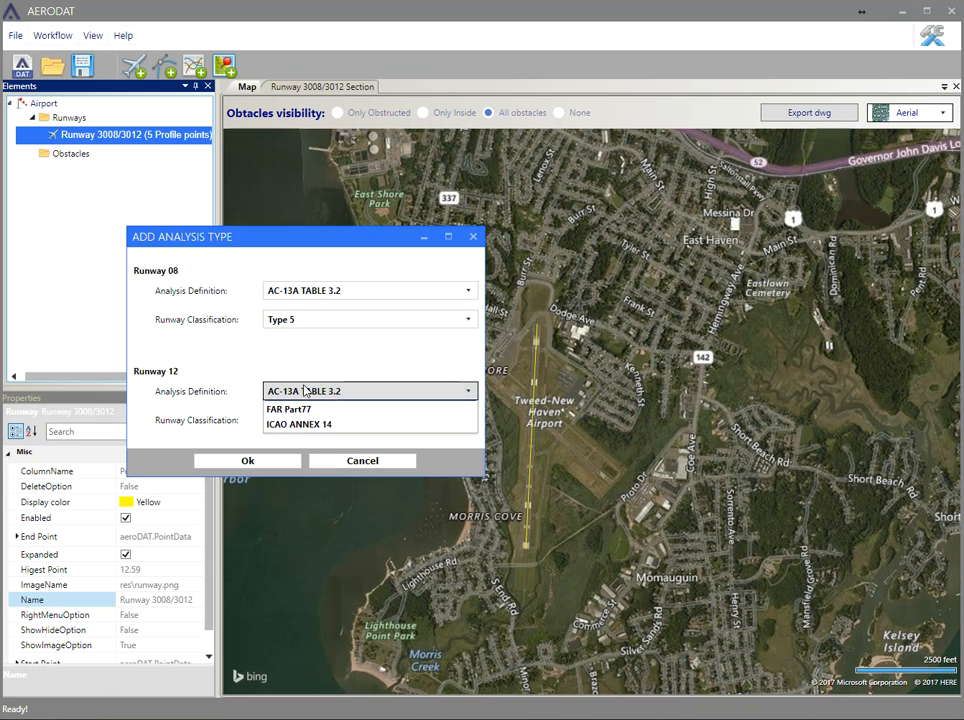
# Keep AC-13A TABLE 3.2 for Runway 12, set its classification to Type 6, and create the analysis surfaces.
pyautogui.click(293, 424)
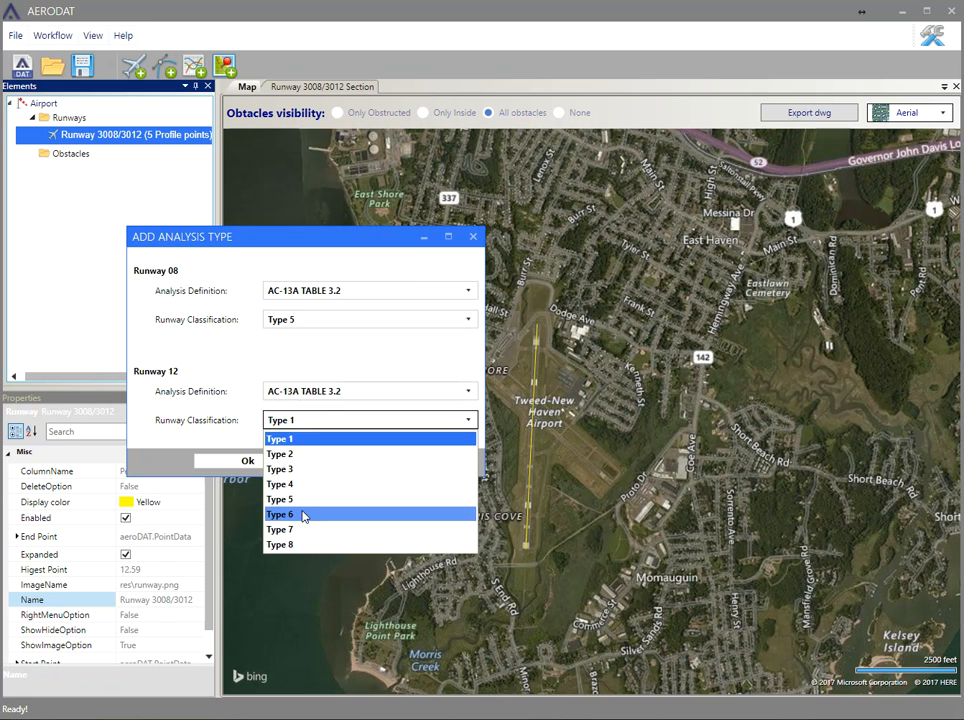
pyautogui.click(305, 514)
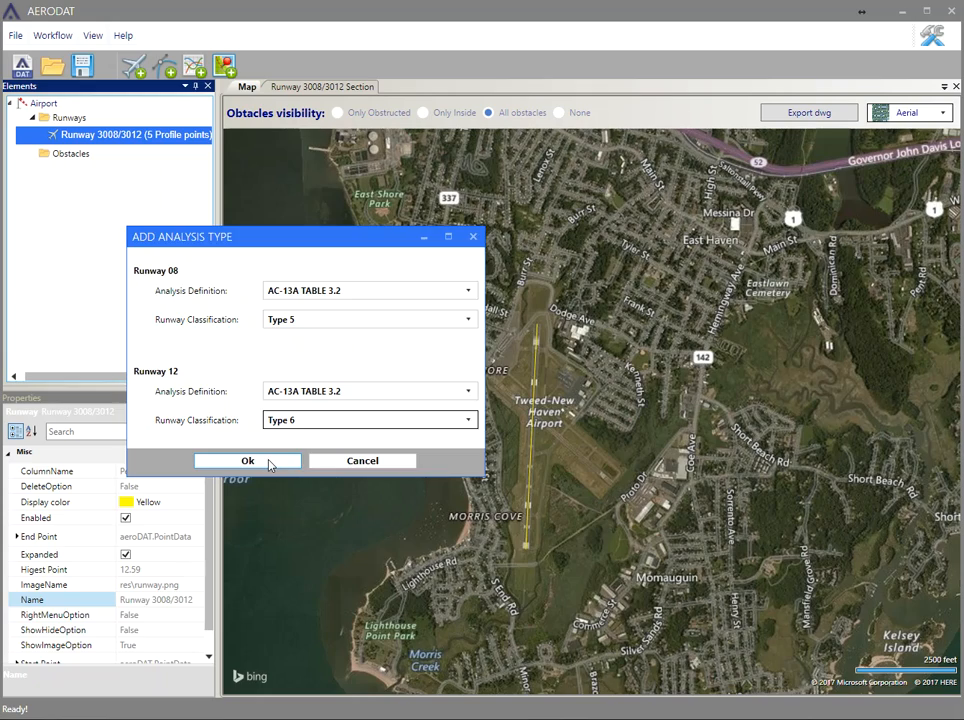
pyautogui.click(247, 461)
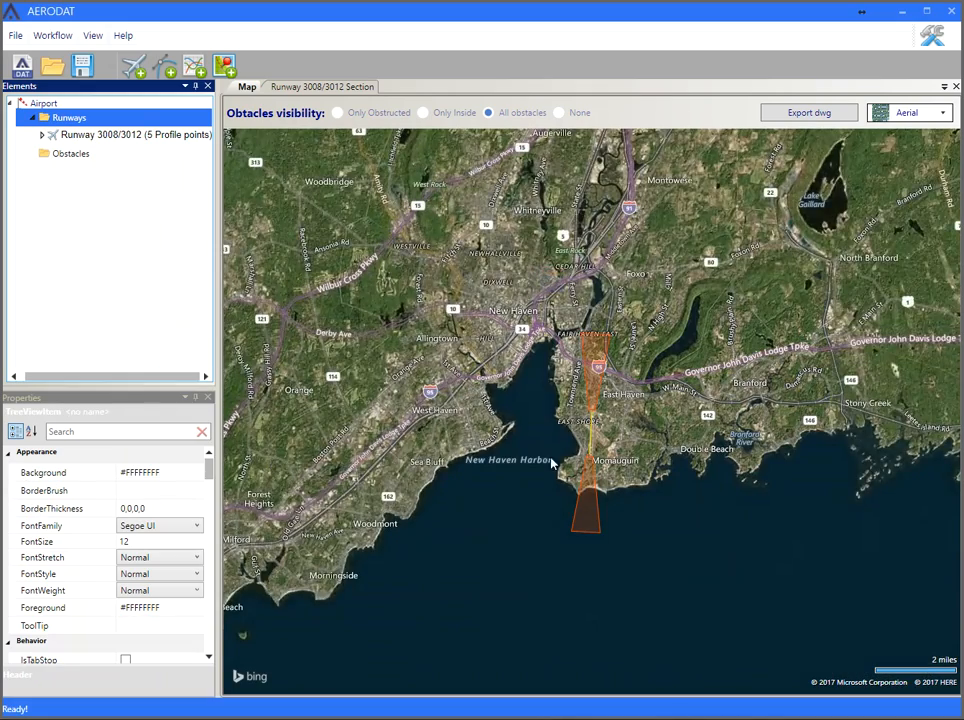
# Load "4000 Obstacles - PYXZD - Meters.csv" as the obstacle points using the column sequence Pt, Y, X, Z, Desc.
pyautogui.scroll(2, 565, 455)
pyautogui.scroll(2, 570, 453)
pyautogui.moveTo(564, 478); pyautogui.dragTo(534, 492)
pyautogui.scroll(-3, 534, 492)
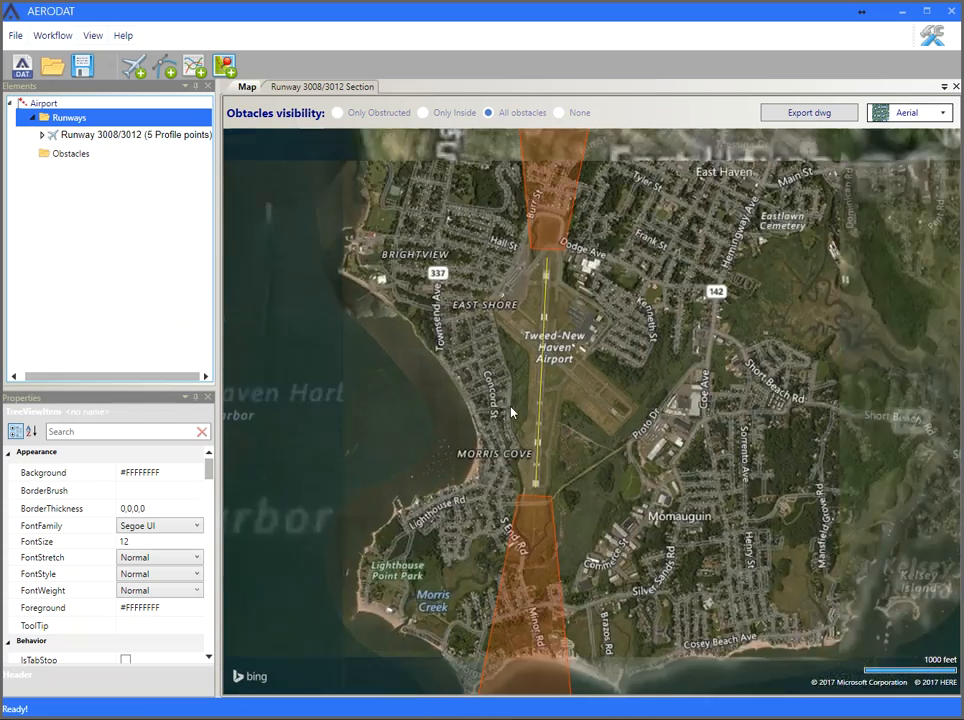
pyautogui.click(225, 65)
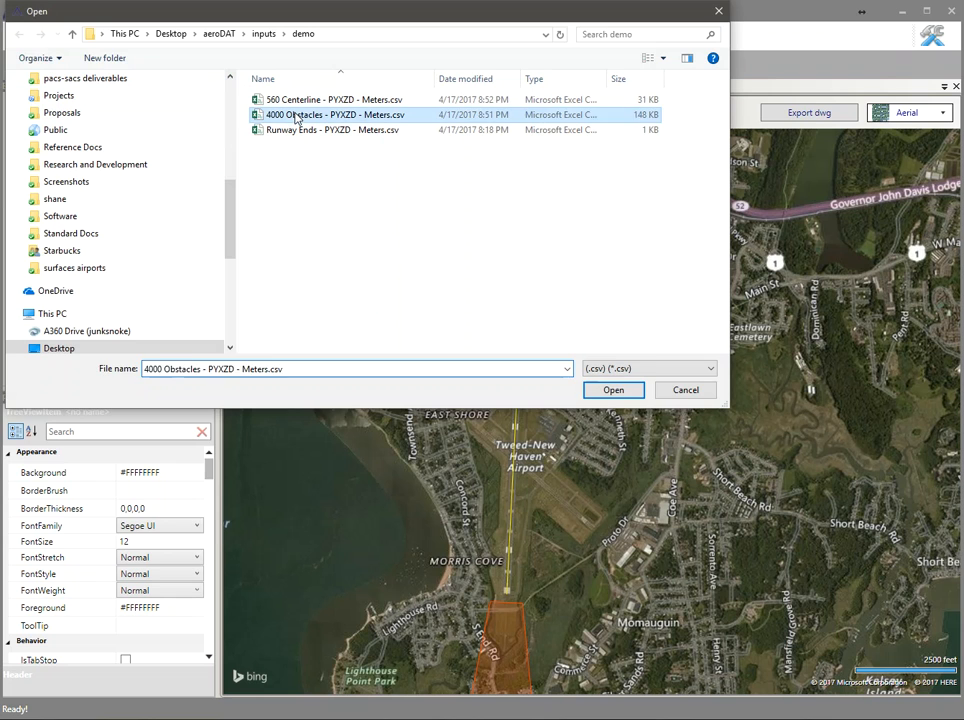
pyautogui.doubleClick(295, 116)
pyautogui.moveTo(71, 200); pyautogui.dragTo(404, 225)
pyautogui.click(318, 243)
pyautogui.click(273, 281)
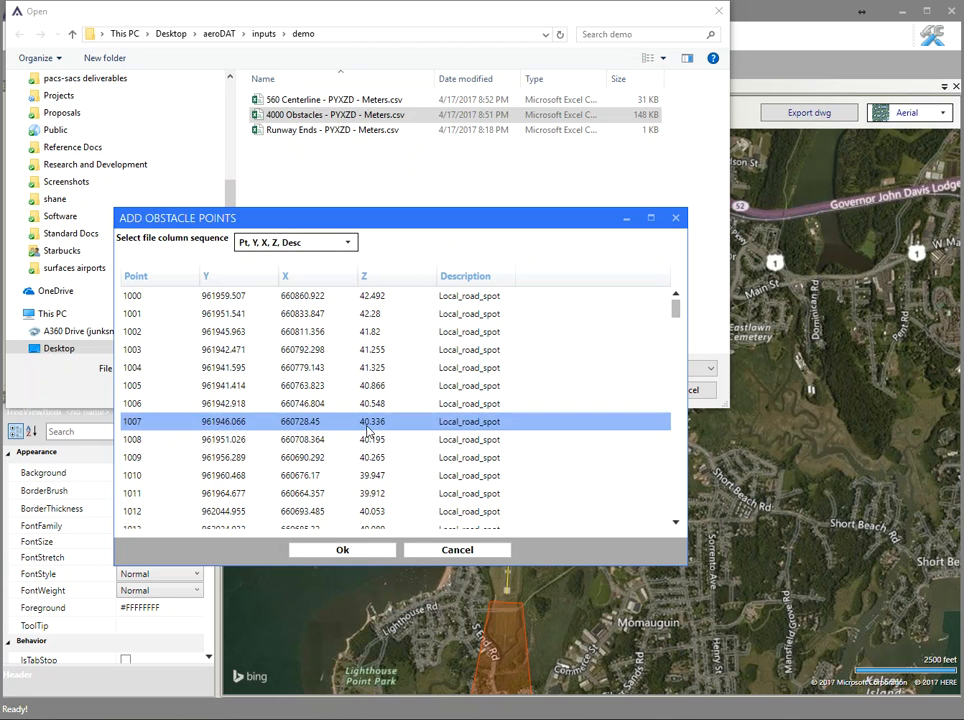
pyautogui.click(357, 553)
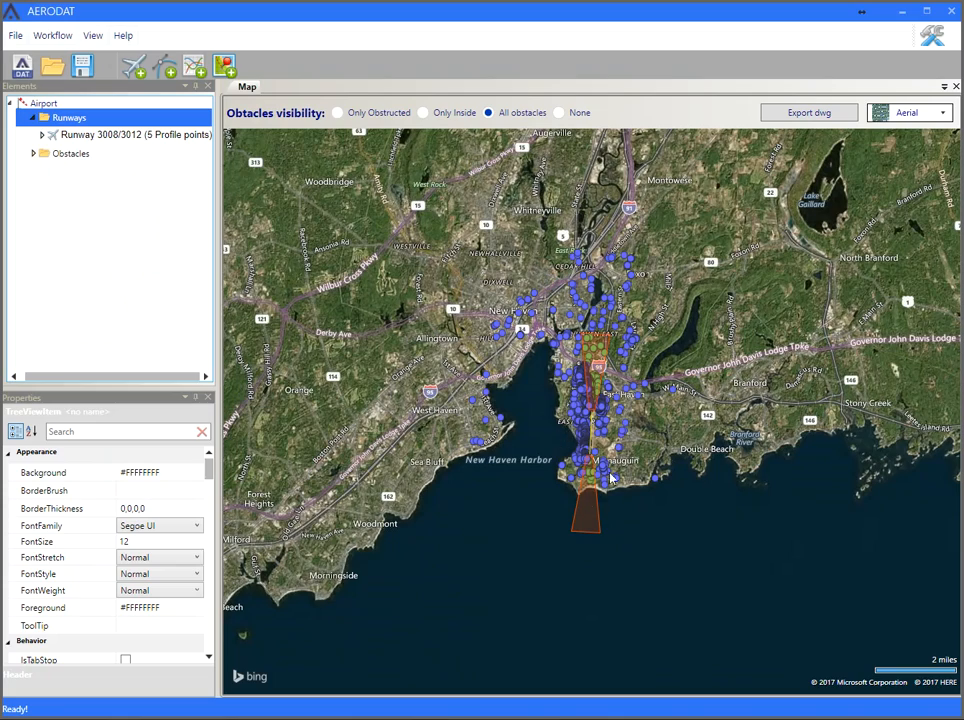
# Examine the loaded obstacle points on the map around the approach surface north of the runway, near Dodge Ave.
pyautogui.scroll(5, 586, 440)
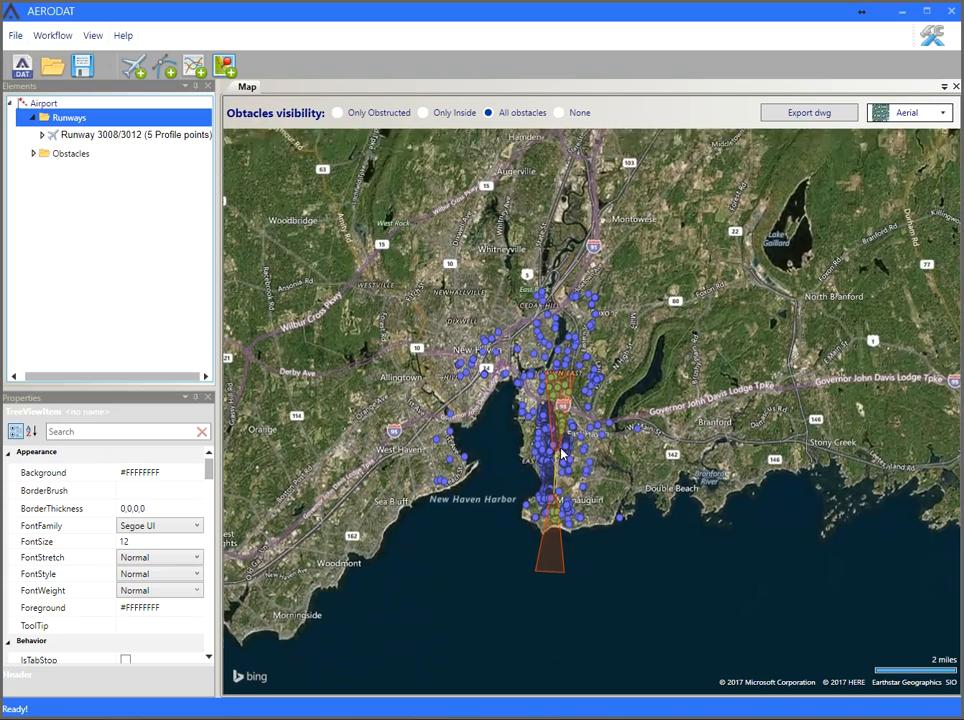
pyautogui.scroll(3, 538, 437)
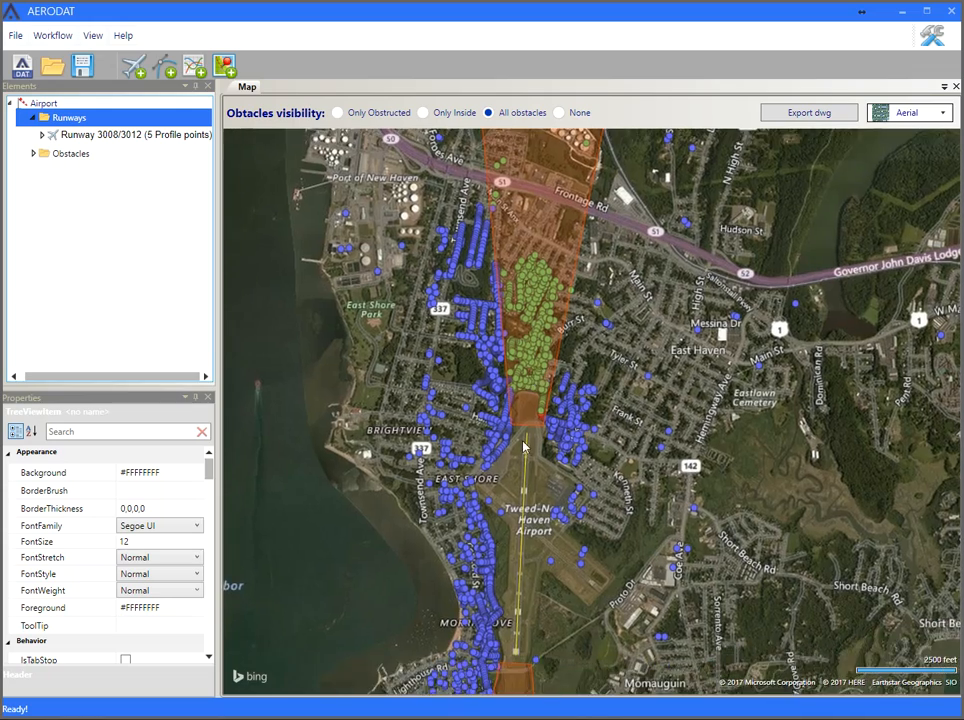
pyautogui.scroll(2, 493, 481)
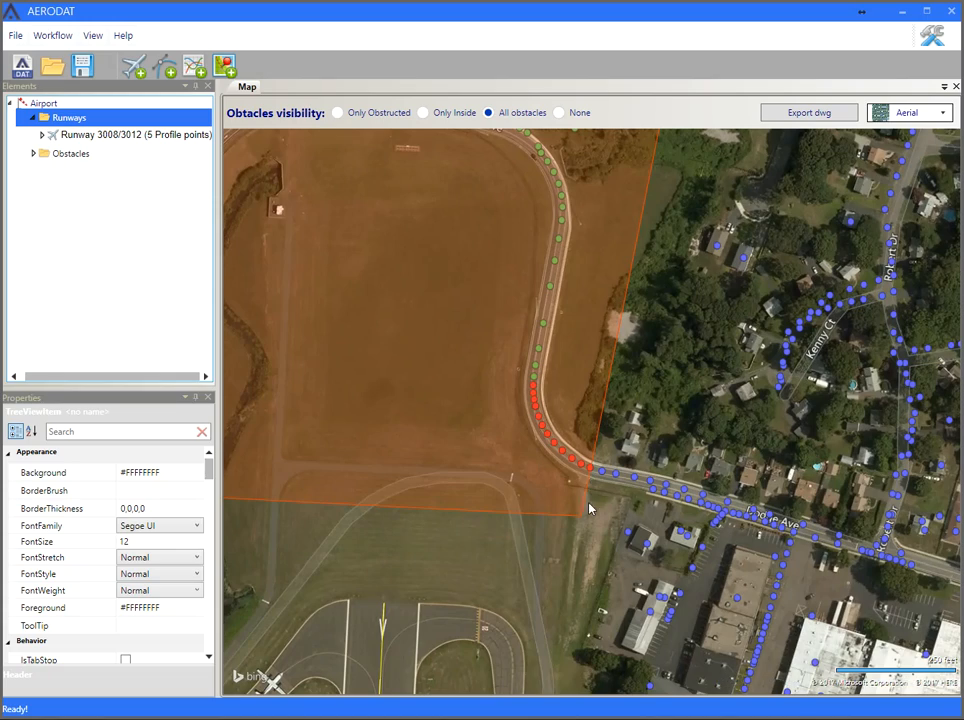
pyautogui.scroll(-2, 457, 415)
pyautogui.scroll(2, 443, 379)
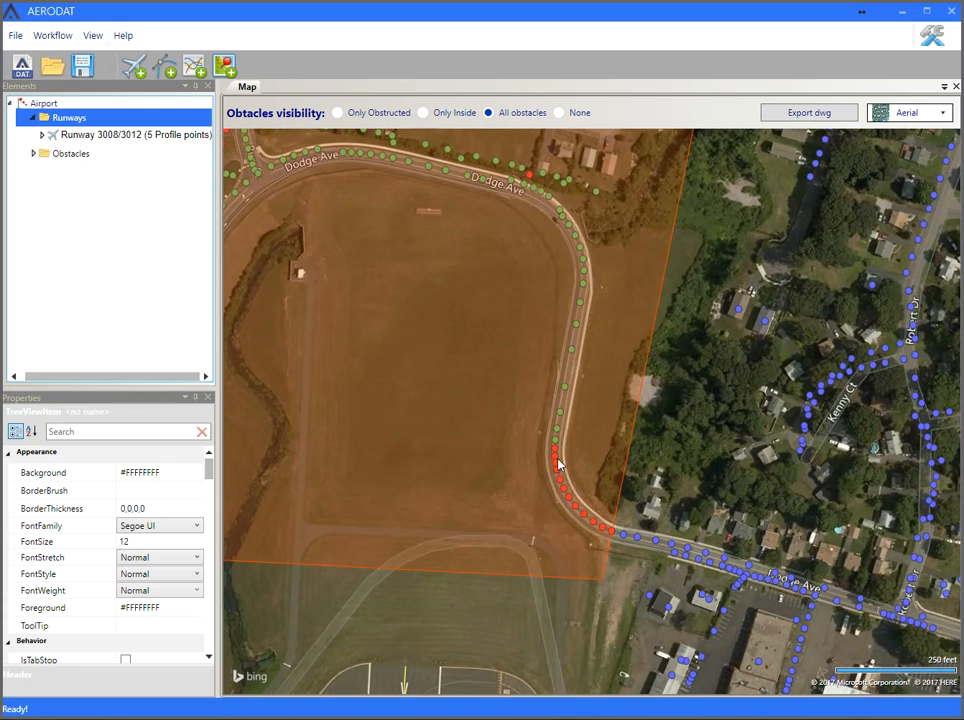
pyautogui.moveTo(455, 295); pyautogui.dragTo(593, 585)
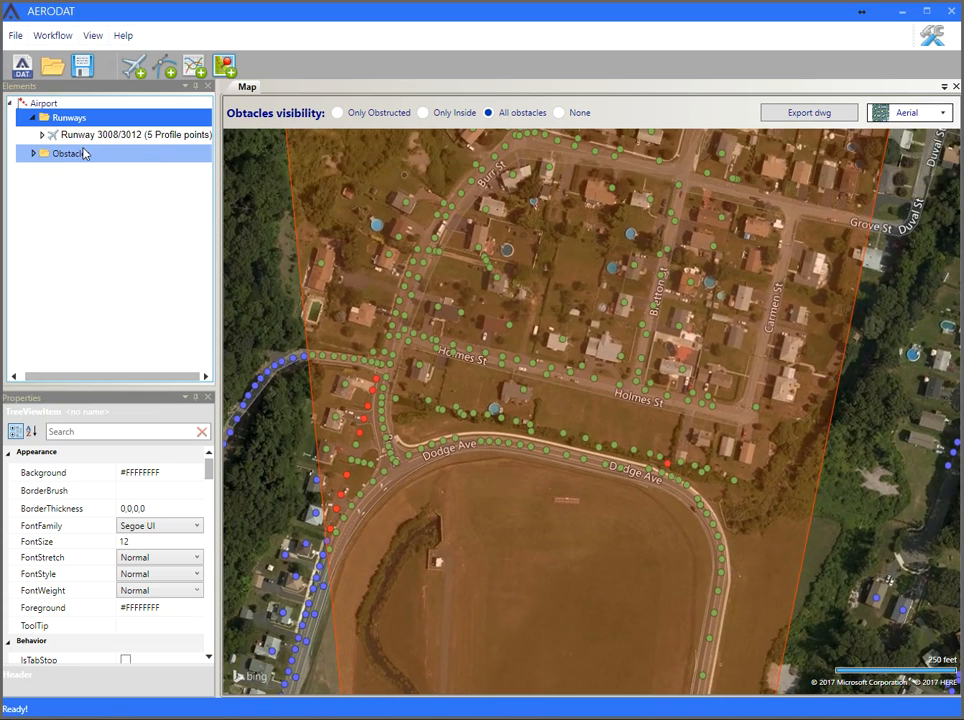
# Open the obstacle data table of the runway's AC-13A TABLE 3.2-Type 5/Type 6 analysis.
pyautogui.click(42, 134)
pyautogui.click(110, 157)
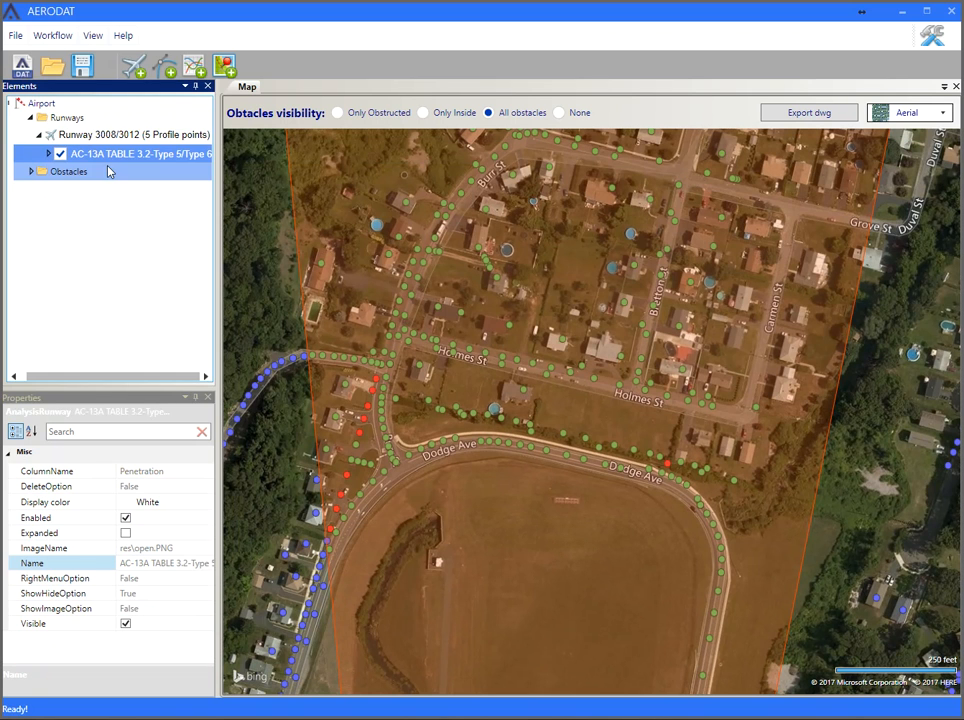
pyautogui.rightClick(118, 154)
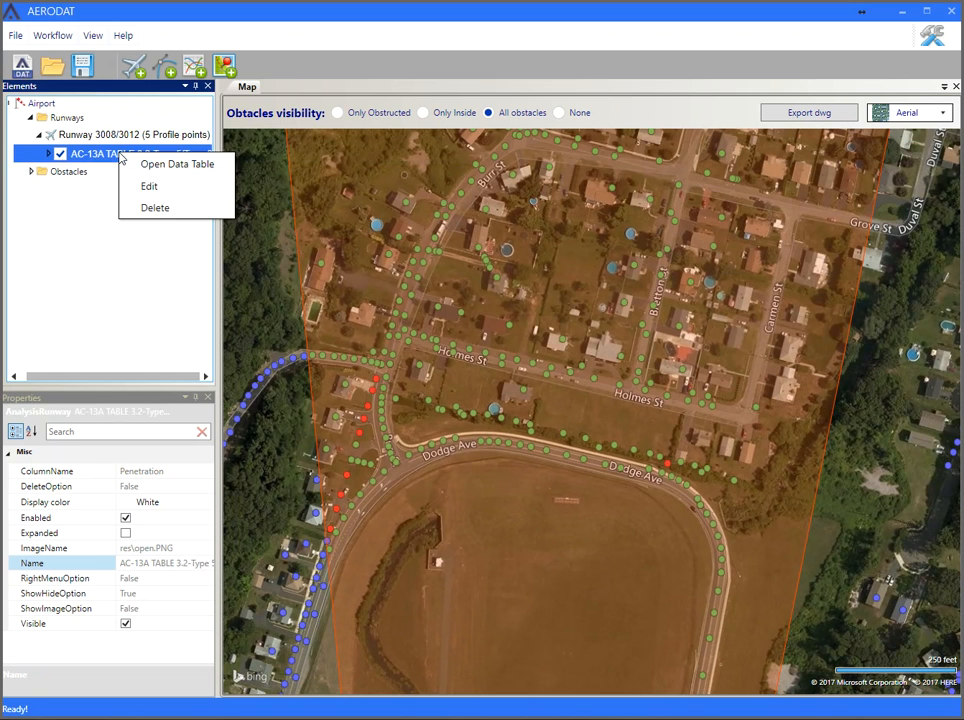
pyautogui.click(146, 165)
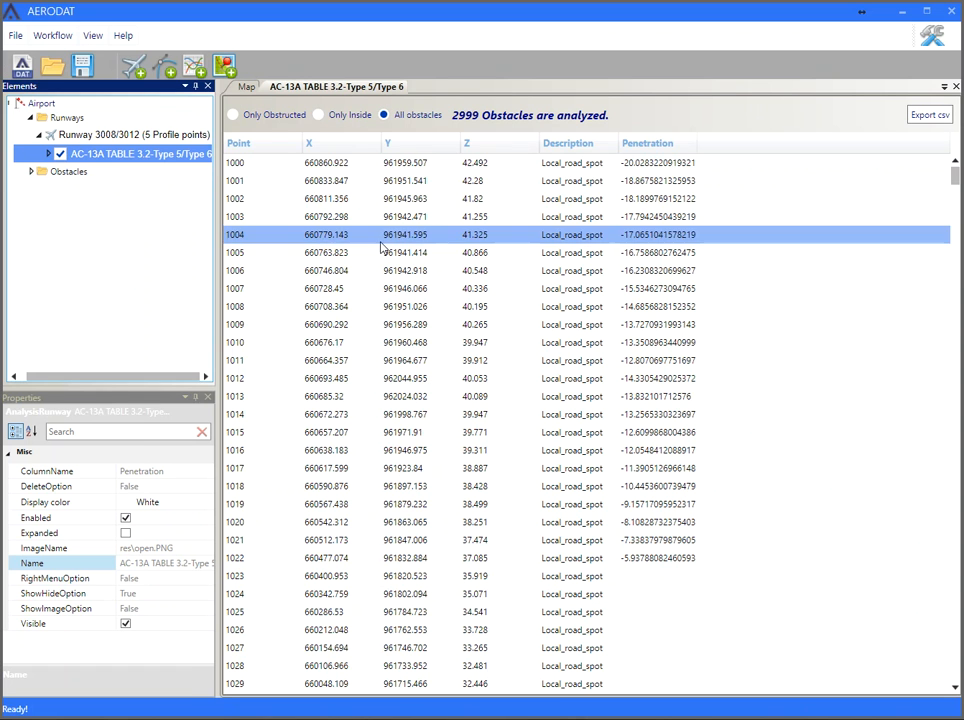
pyautogui.click(451, 168)
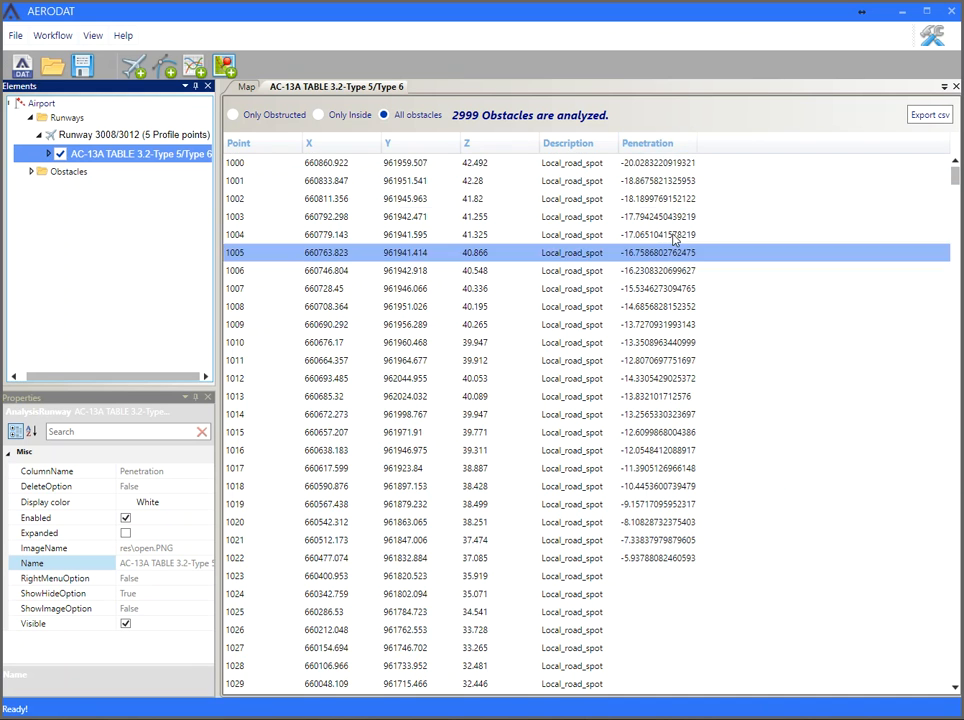
# Sort the analysed obstacles by penetration in descending order and review the highest entries.
pyautogui.click(647, 146)
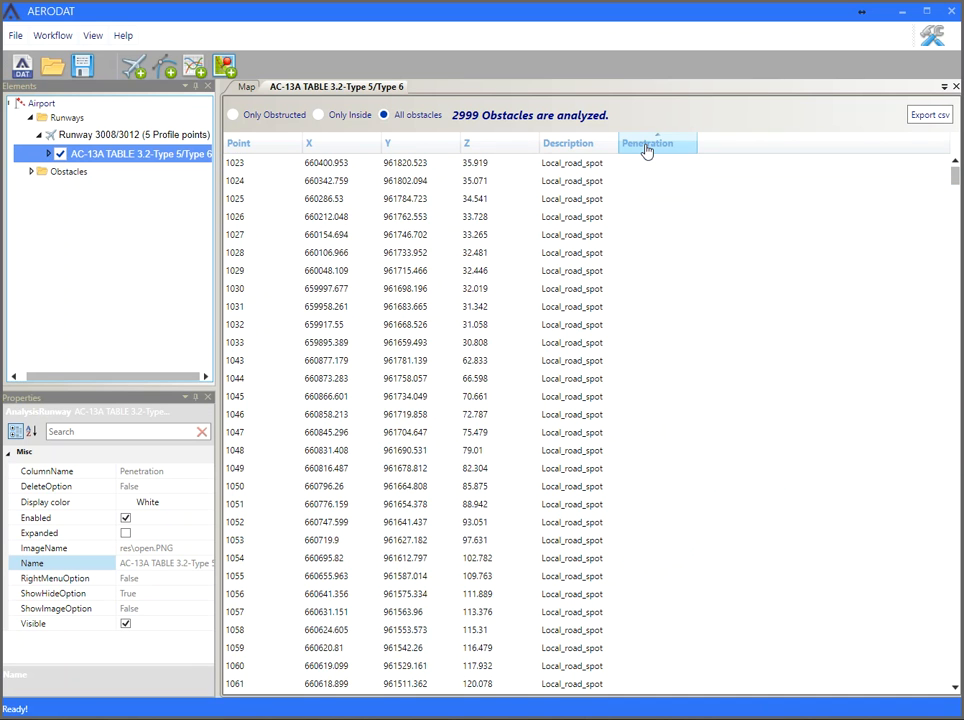
pyautogui.click(644, 146)
pyautogui.click(646, 163)
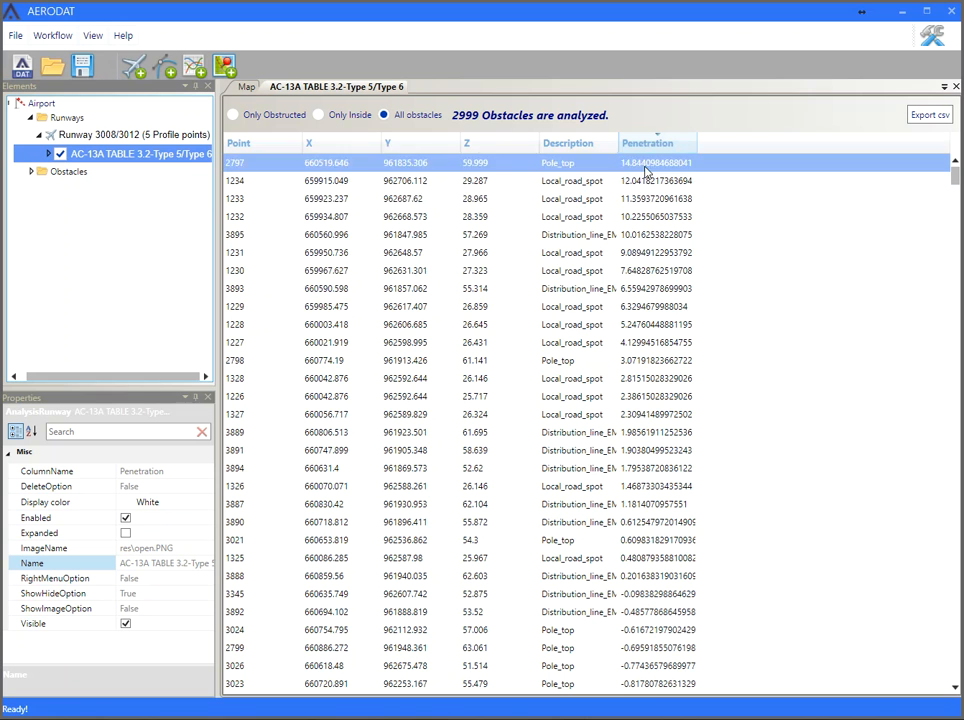
pyautogui.click(655, 200)
pyautogui.click(661, 397)
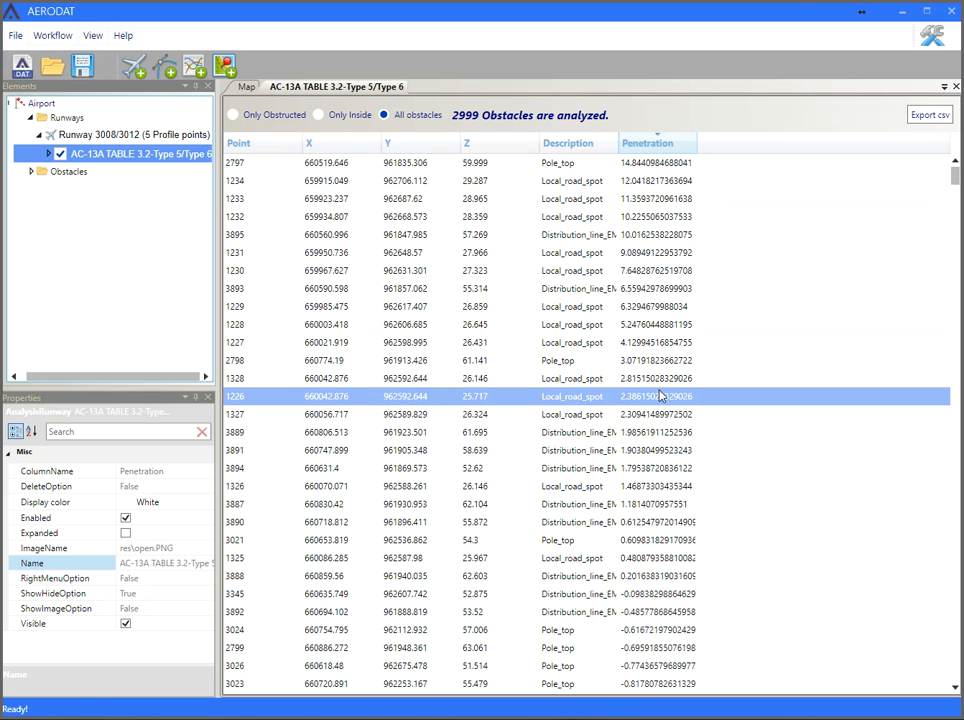
pyautogui.click(636, 307)
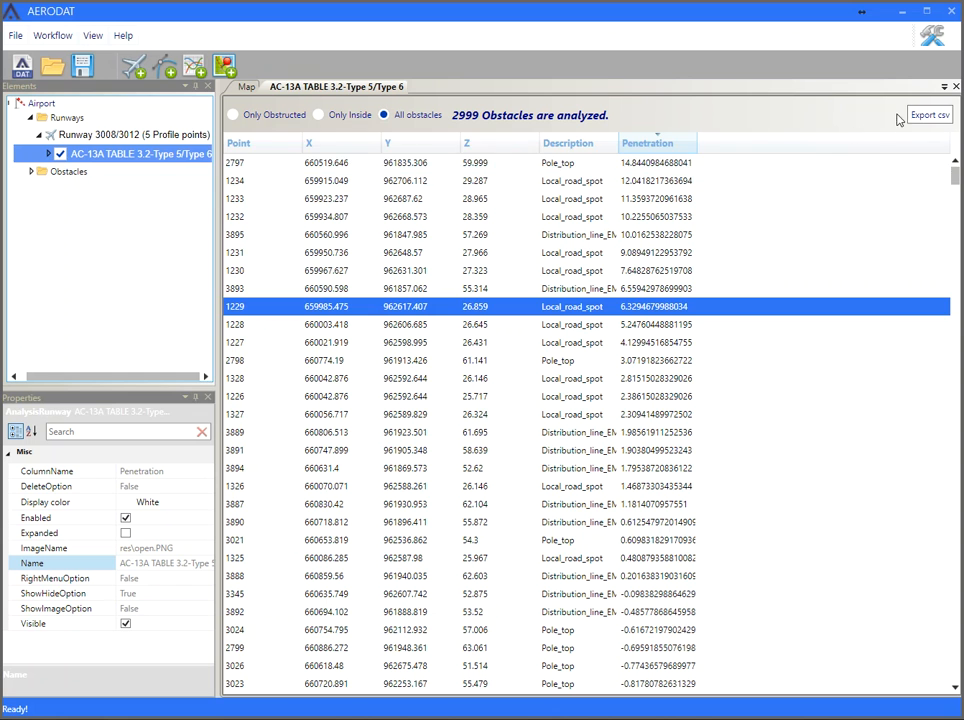
# Add another analysis to Runway 3008/3012 and assign Runway 08 the FAR Part77 definition with classification NPI Type-C.
pyautogui.click(143, 136)
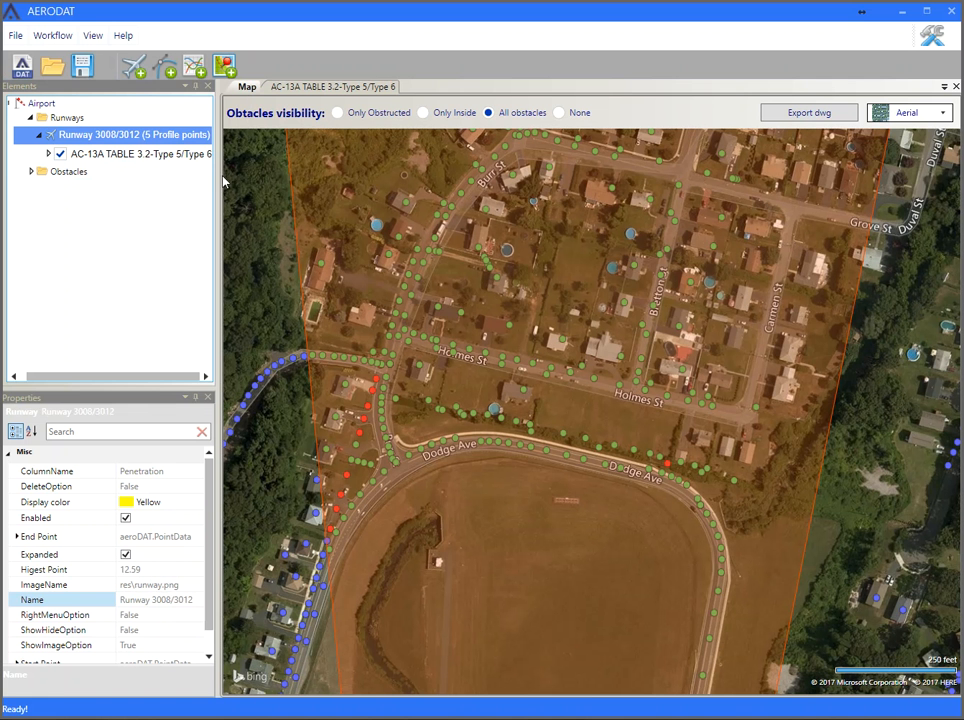
pyautogui.rightClick(112, 136)
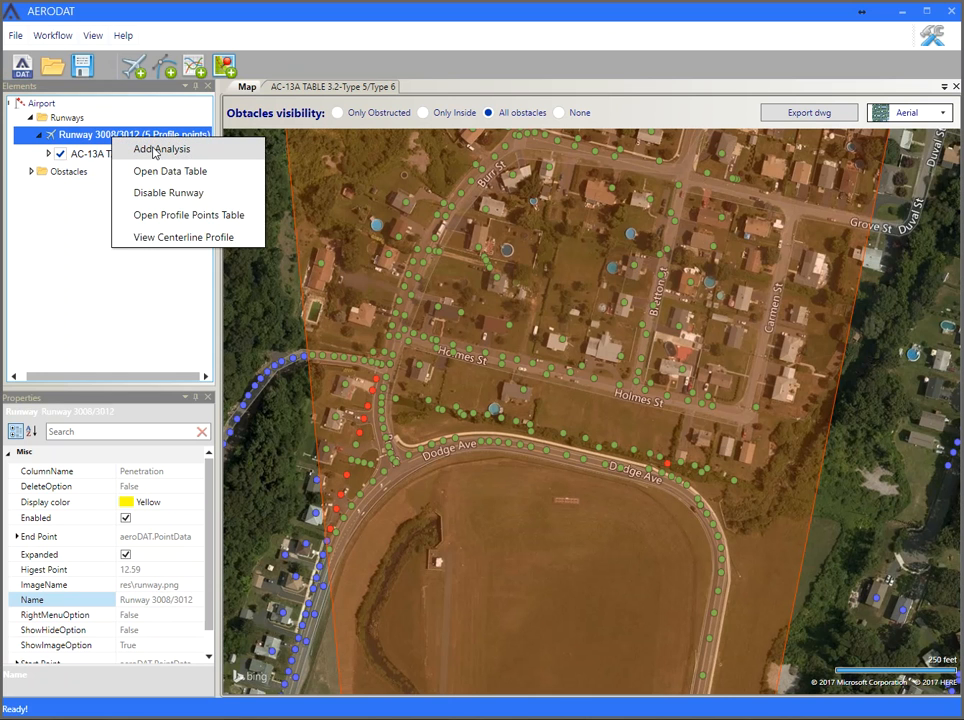
pyautogui.click(154, 151)
pyautogui.moveTo(165, 251); pyautogui.dragTo(344, 235)
pyautogui.click(286, 284)
pyautogui.click(265, 316)
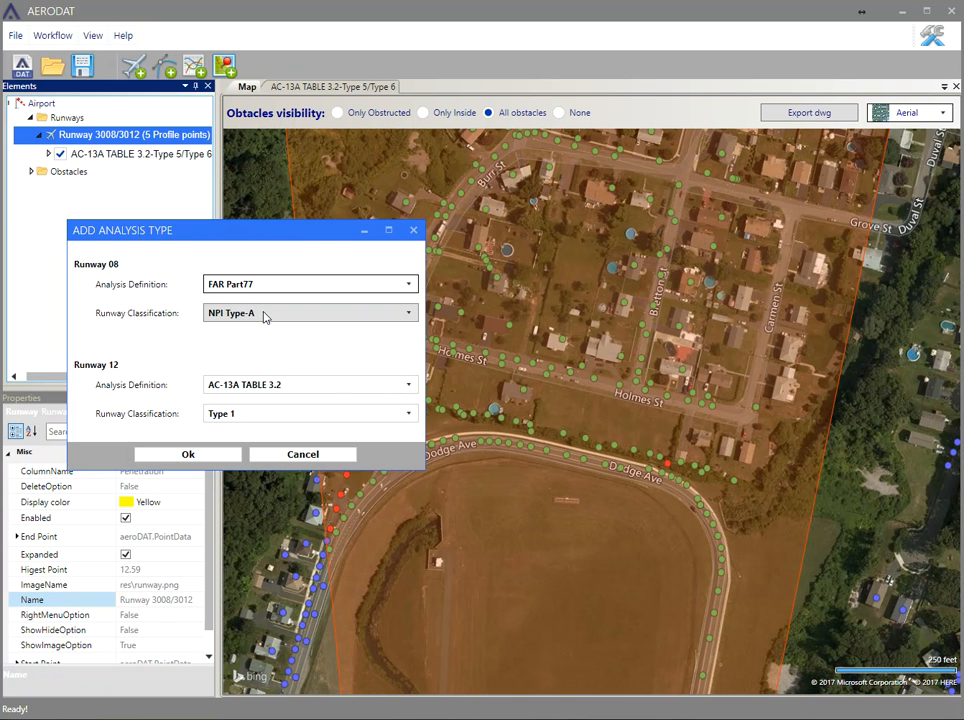
pyautogui.click(265, 316)
pyautogui.click(251, 346)
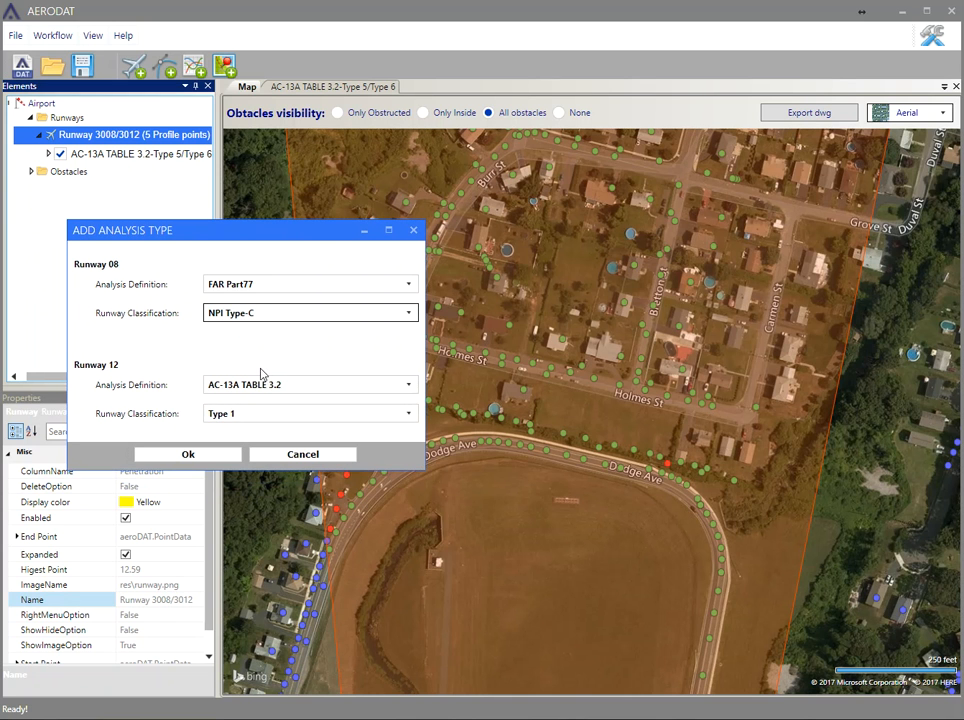
# Assign Runway 12 the FAR Part77 definition with classification NPI Type-A and create the analysis surfaces.
pyautogui.click(258, 385)
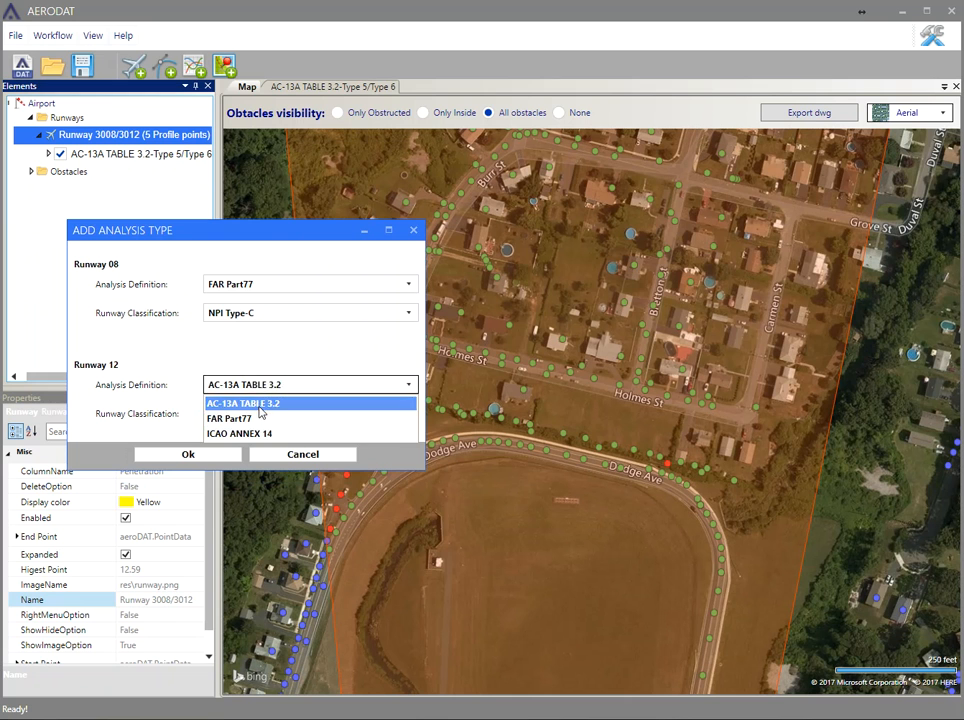
pyautogui.click(250, 418)
pyautogui.click(264, 413)
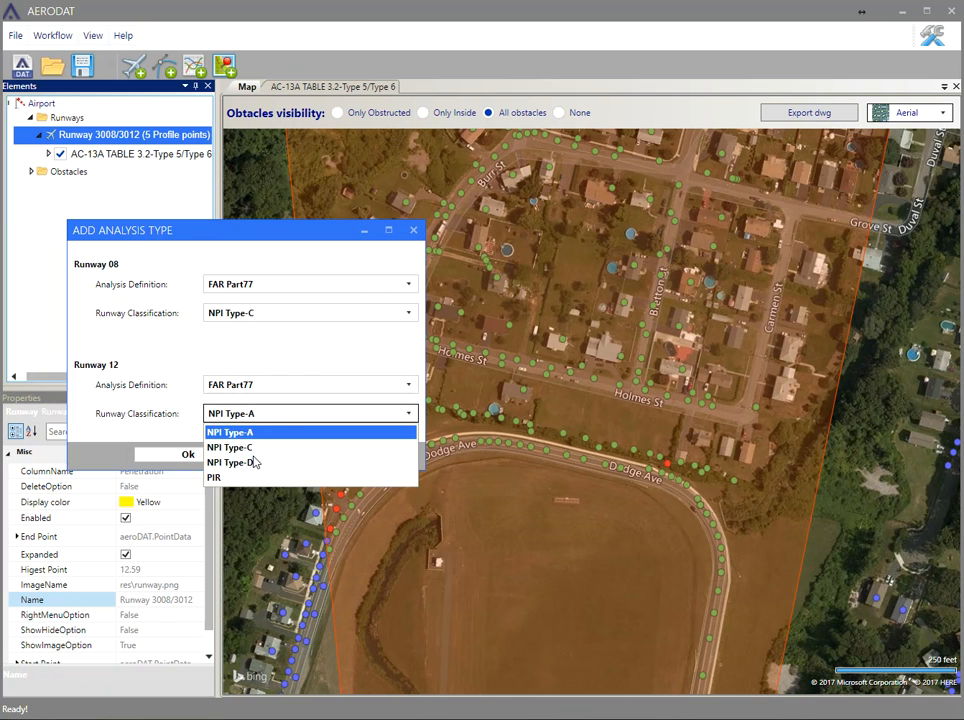
pyautogui.click(230, 432)
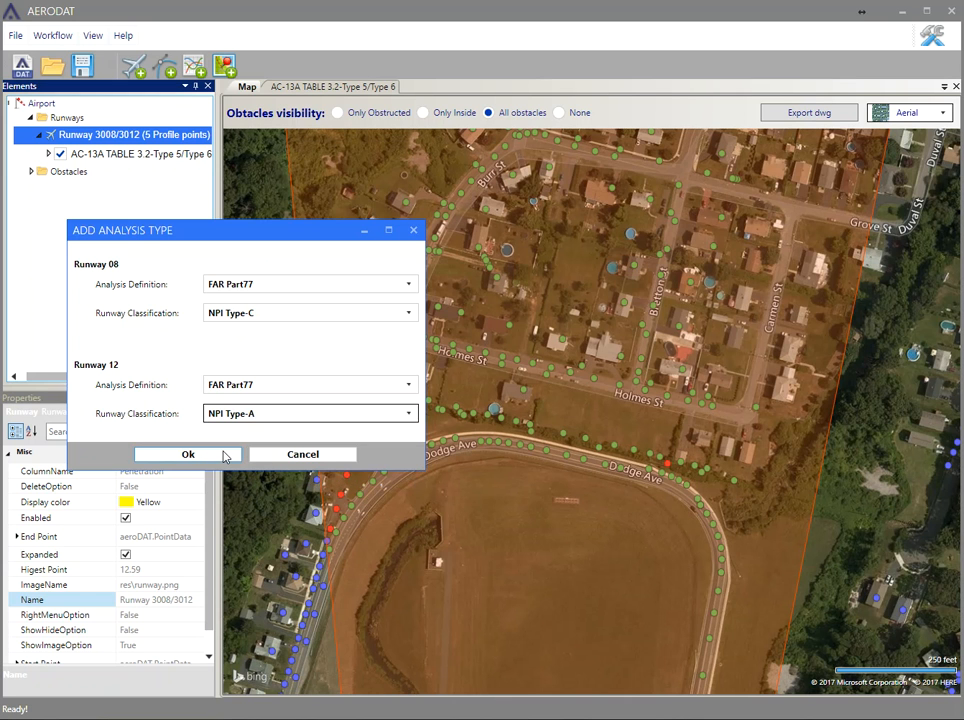
pyautogui.click(226, 456)
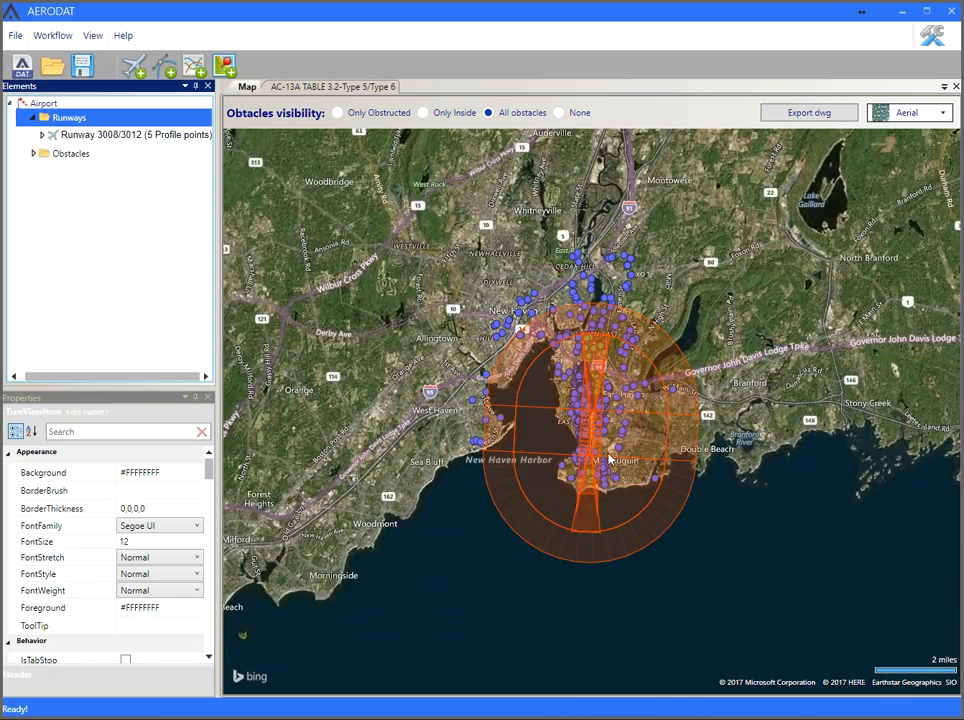
# Edit the runway's FAR Part77 analysis, changing Runway 12's classification to PIR, and regenerate its surfaces.
pyautogui.scroll(5, 597, 476)
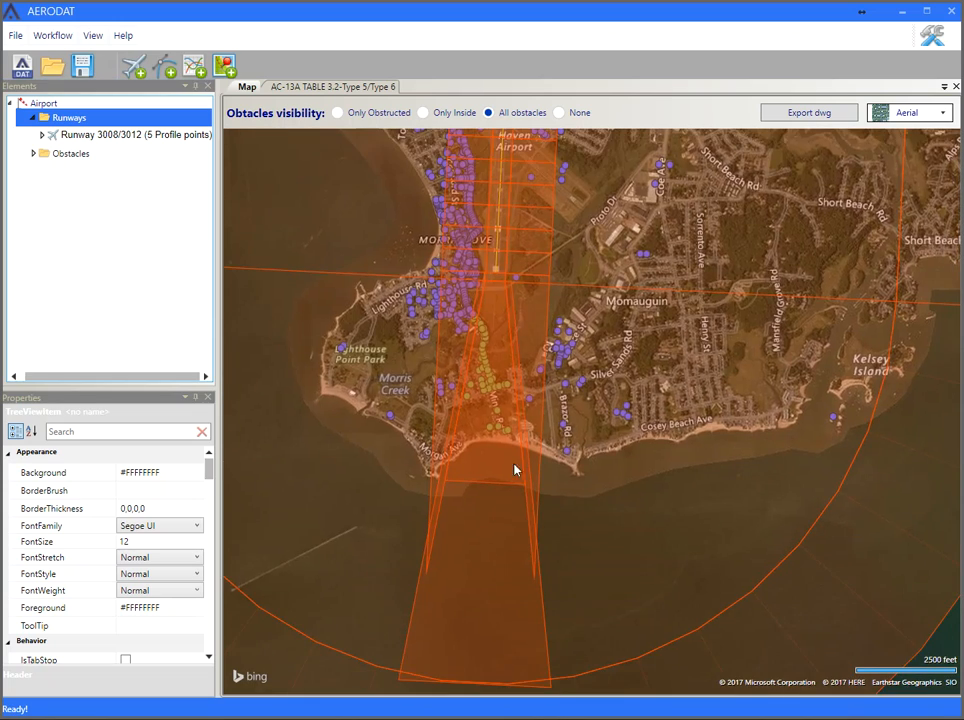
pyautogui.moveTo(489, 316); pyautogui.dragTo(478, 470)
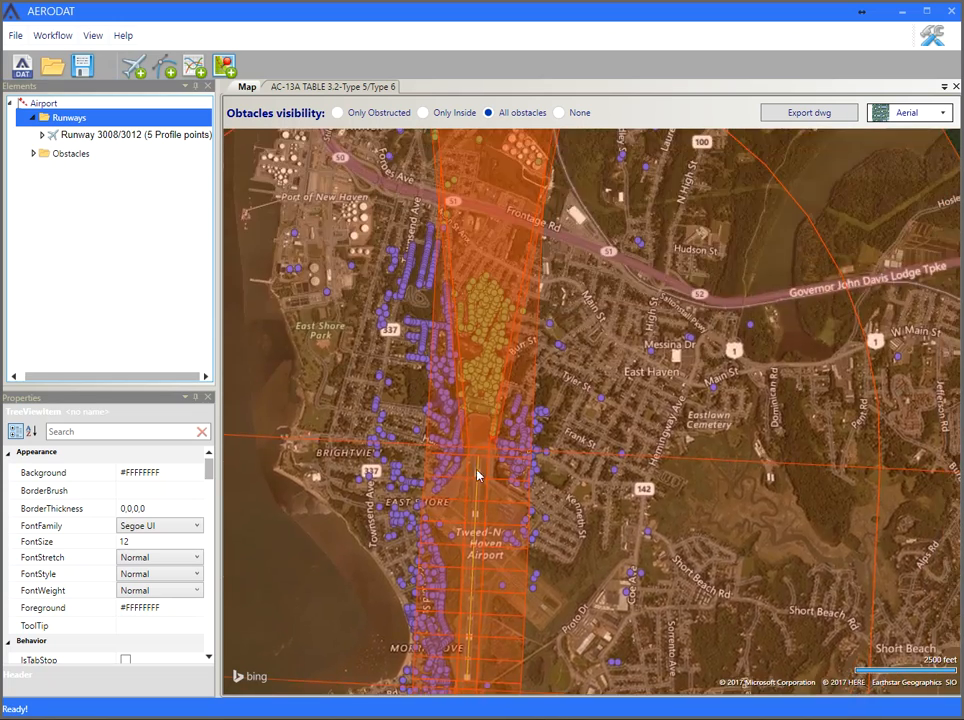
pyautogui.moveTo(486, 400); pyautogui.dragTo(478, 490)
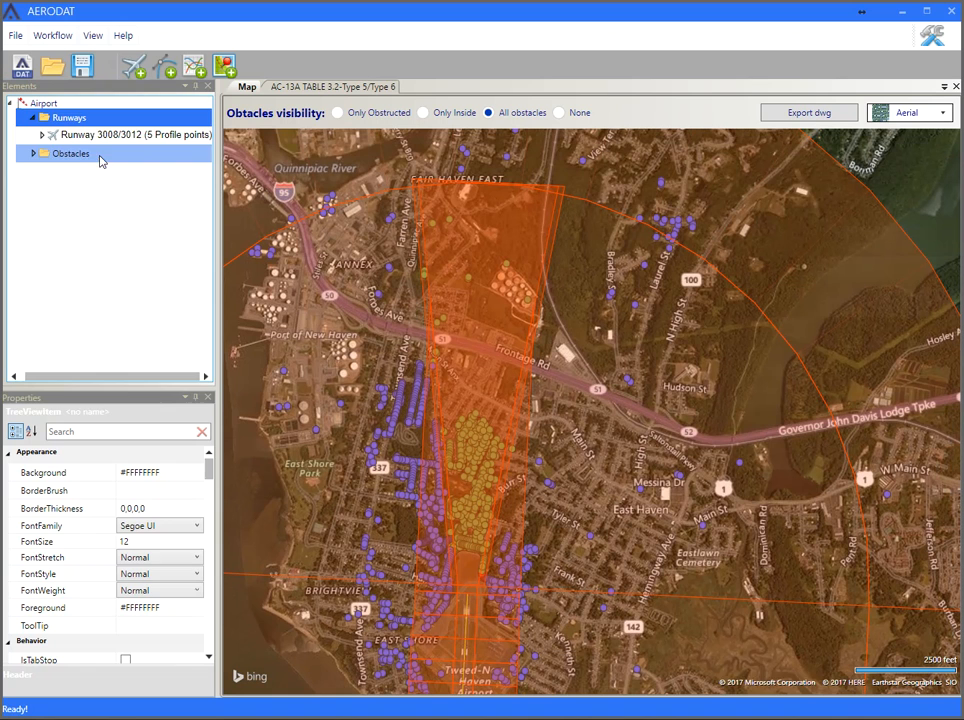
pyautogui.doubleClick(63, 137)
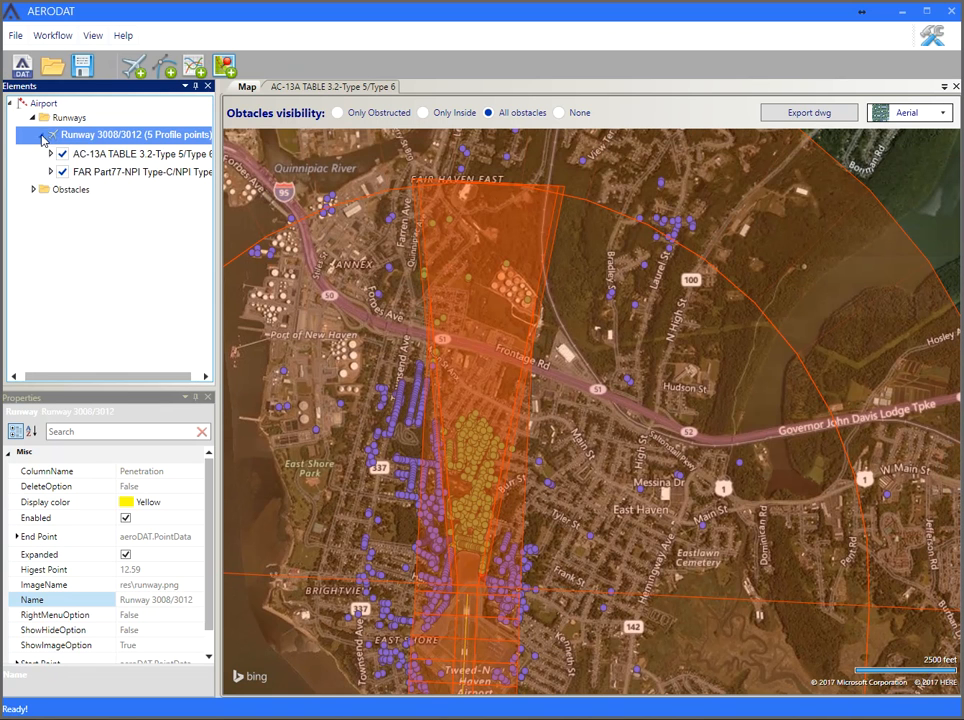
pyautogui.click(97, 176)
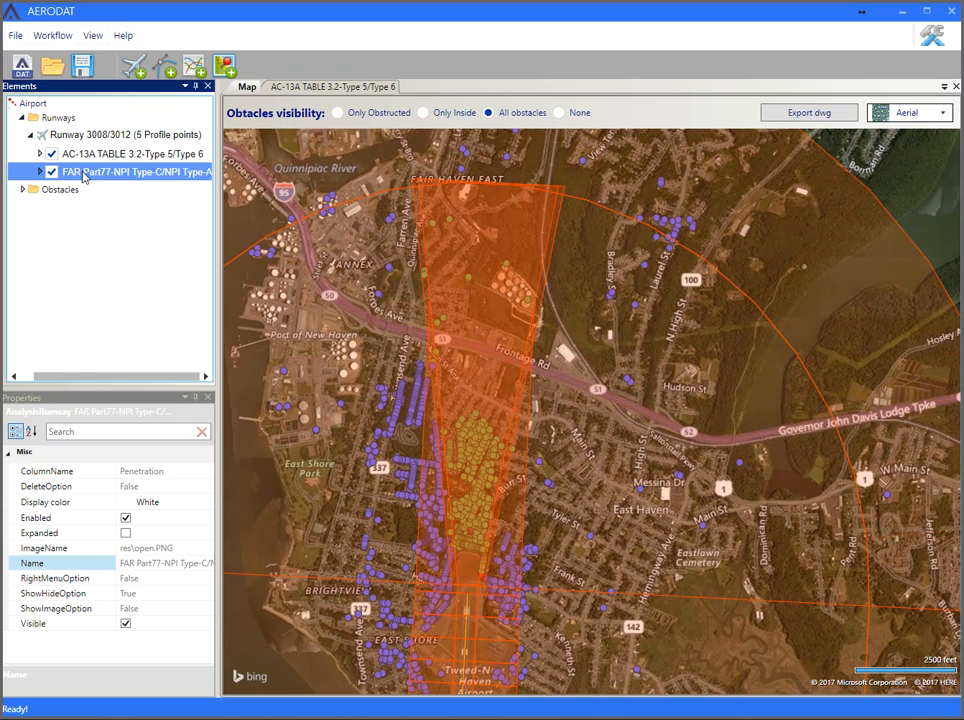
pyautogui.doubleClick(85, 174)
pyautogui.click(258, 409)
pyautogui.click(220, 472)
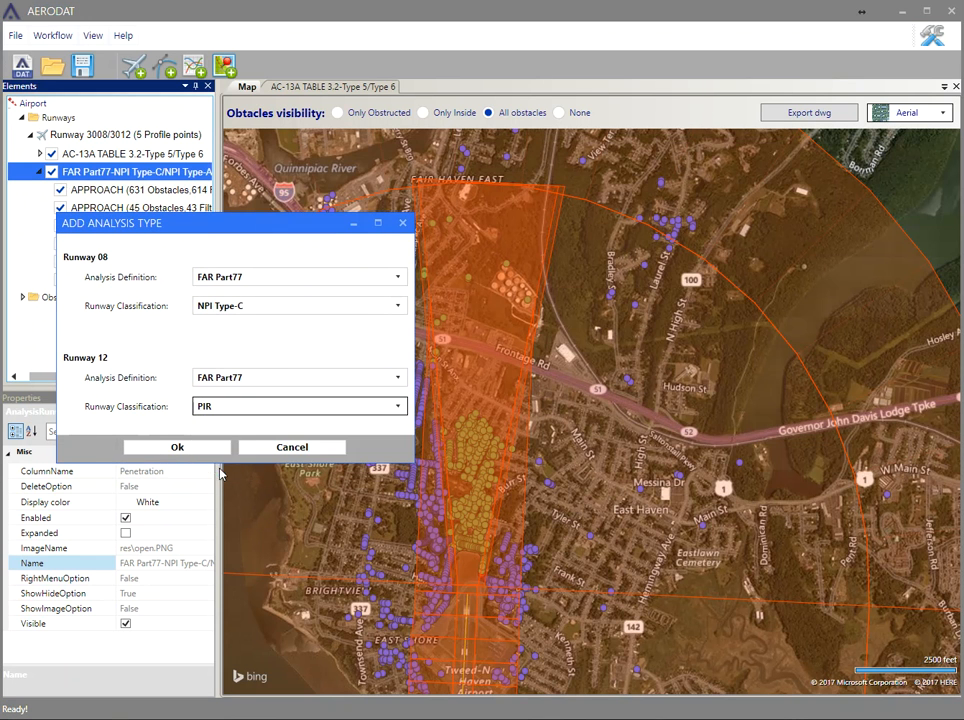
pyautogui.click(177, 447)
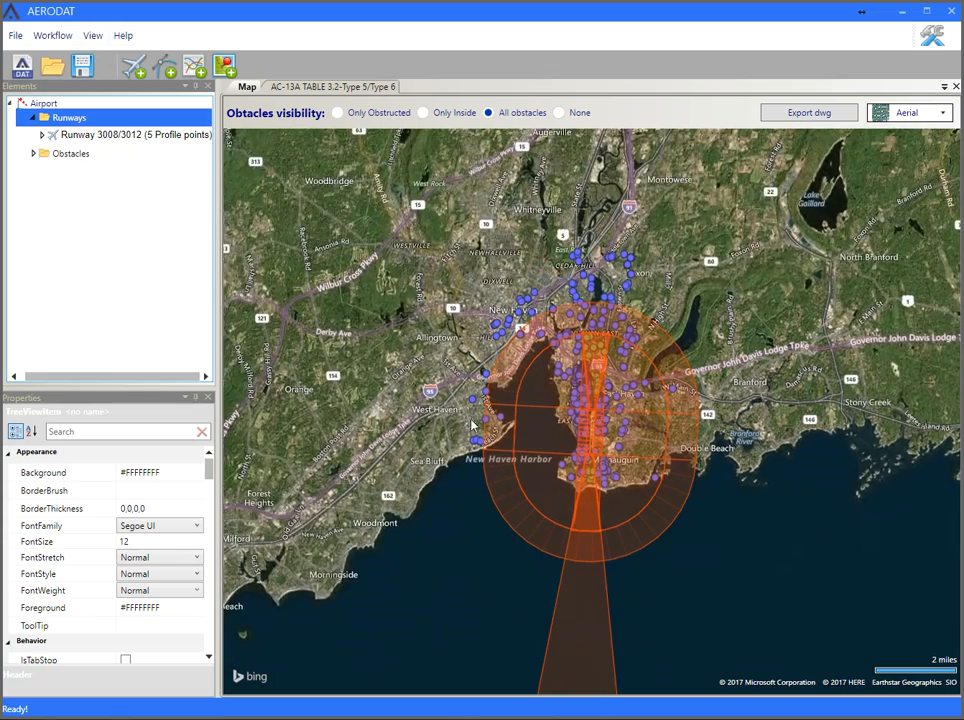
# Open the combined obstacle data table for Runway 3008/3012.
pyautogui.scroll(3, 491, 378)
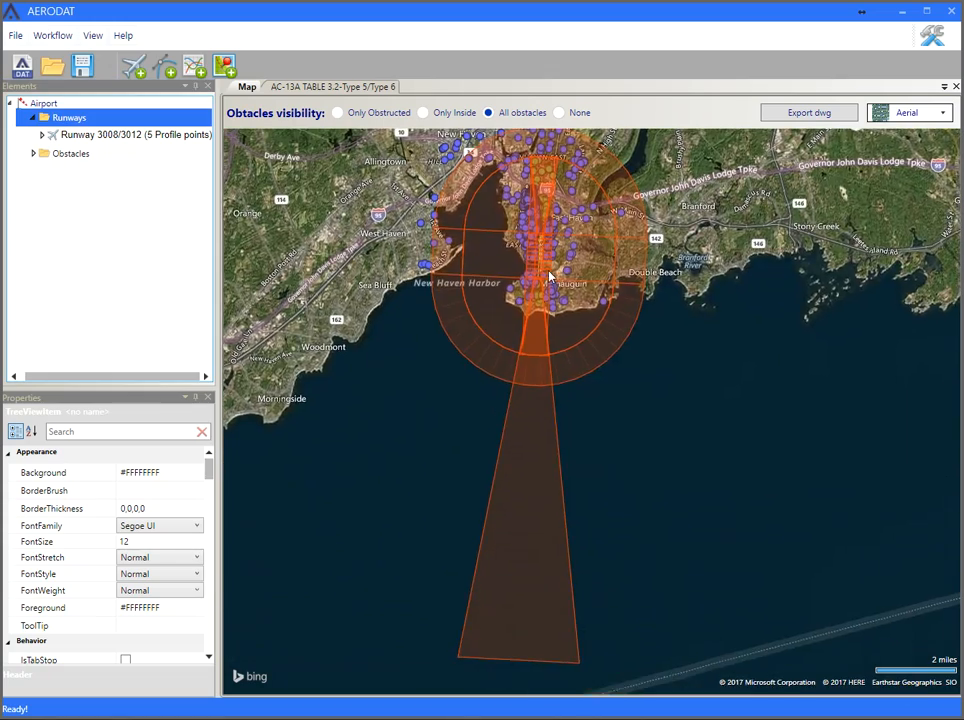
pyautogui.scroll(3, 548, 278)
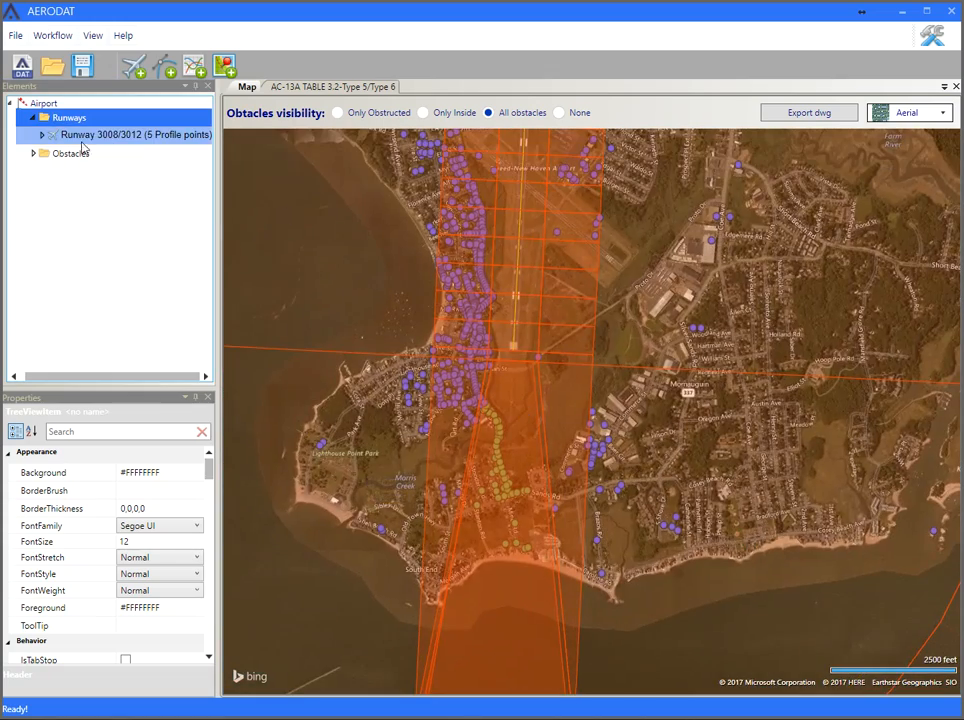
pyautogui.doubleClick(100, 136)
pyautogui.rightClick(107, 138)
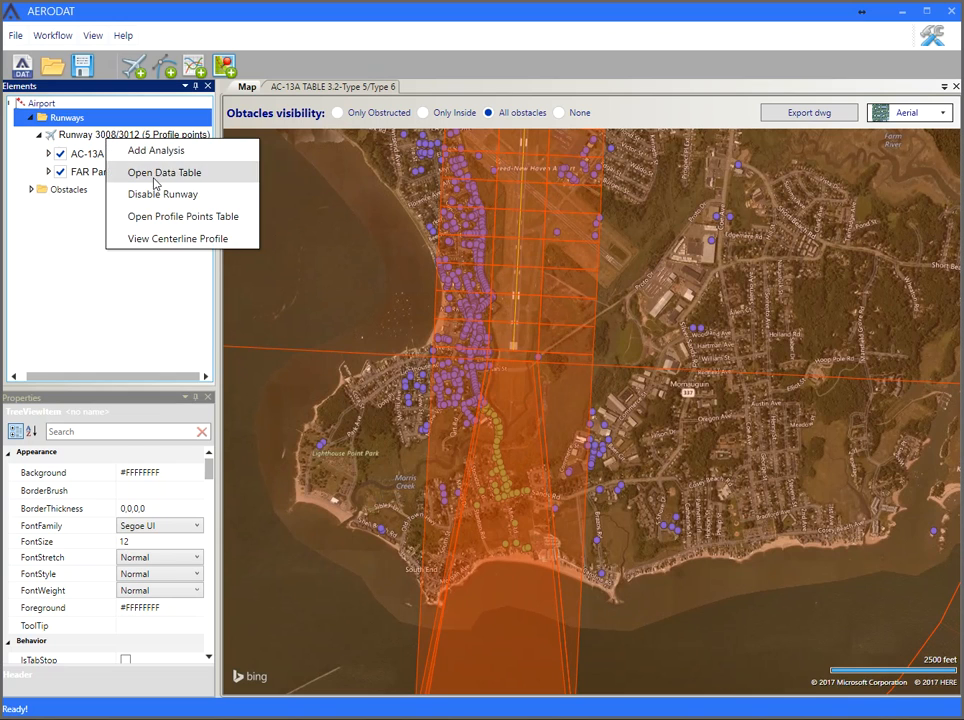
pyautogui.click(155, 175)
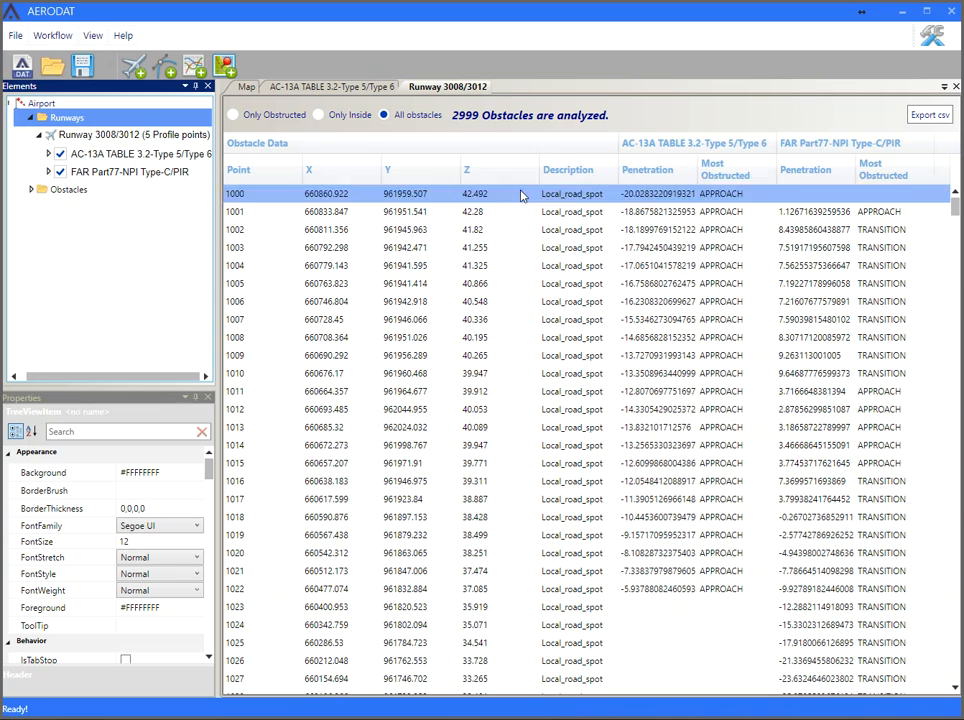
# Filter the runway's data table to only obstructed obstacles and to only inside obstacles, and review the listed penetrations for both analyses.
pyautogui.click(233, 115)
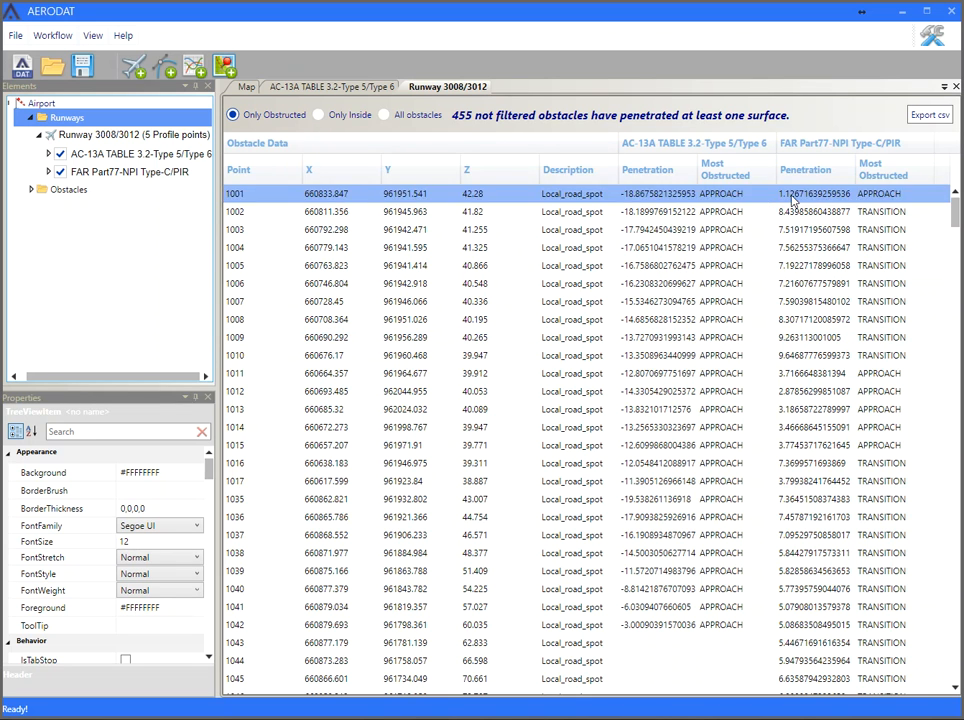
pyautogui.click(362, 116)
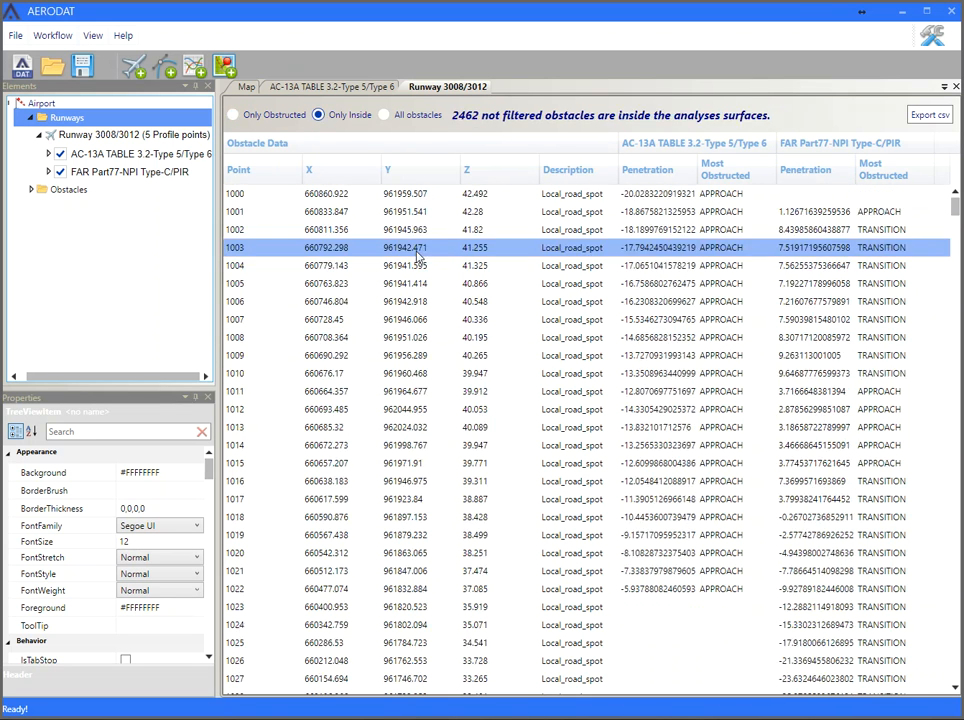
pyautogui.scroll(-5, 541, 430)
pyautogui.scroll(-4, 541, 428)
pyautogui.scroll(4, 541, 428)
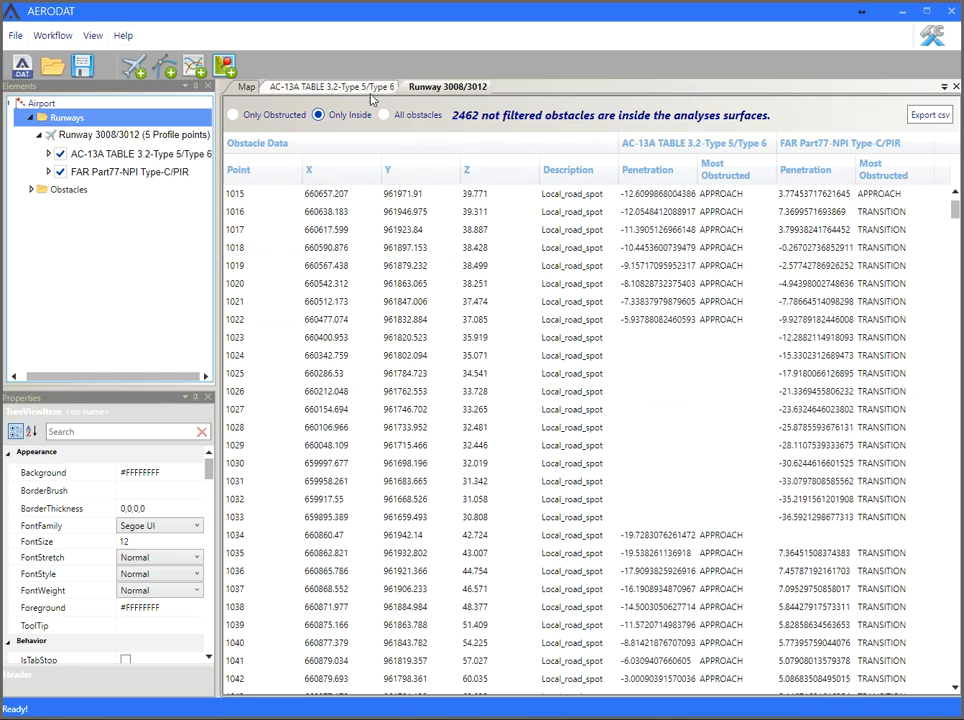
# Return to the map and examine the obstacle points around both runway ends against the approach and transition surfaces.
pyautogui.click(247, 88)
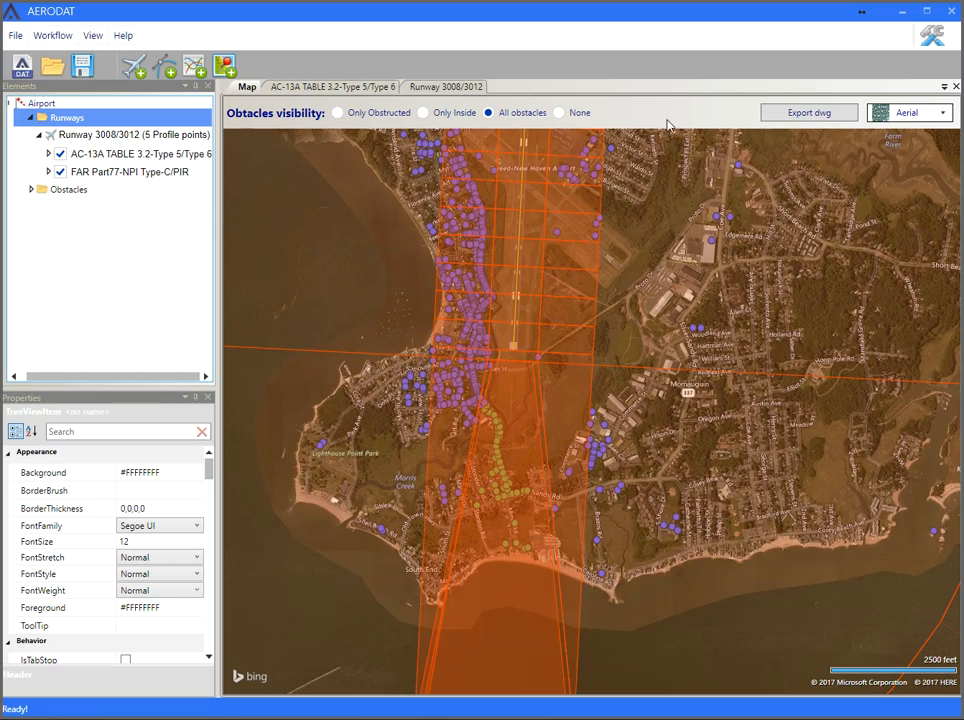
pyautogui.scroll(-3, 700, 258)
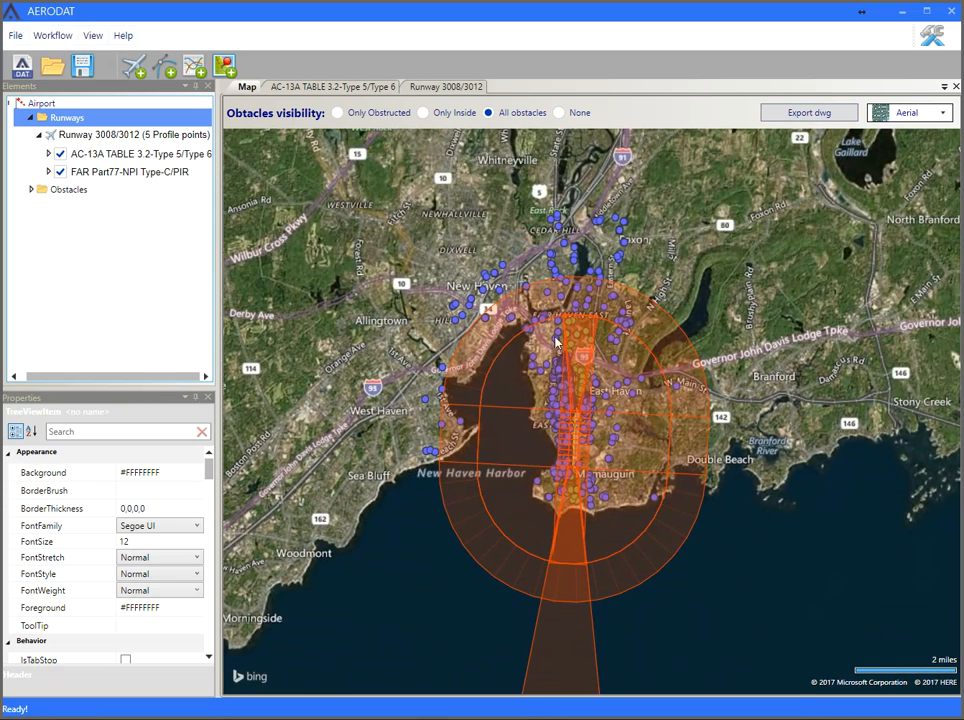
pyautogui.scroll(4, 585, 482)
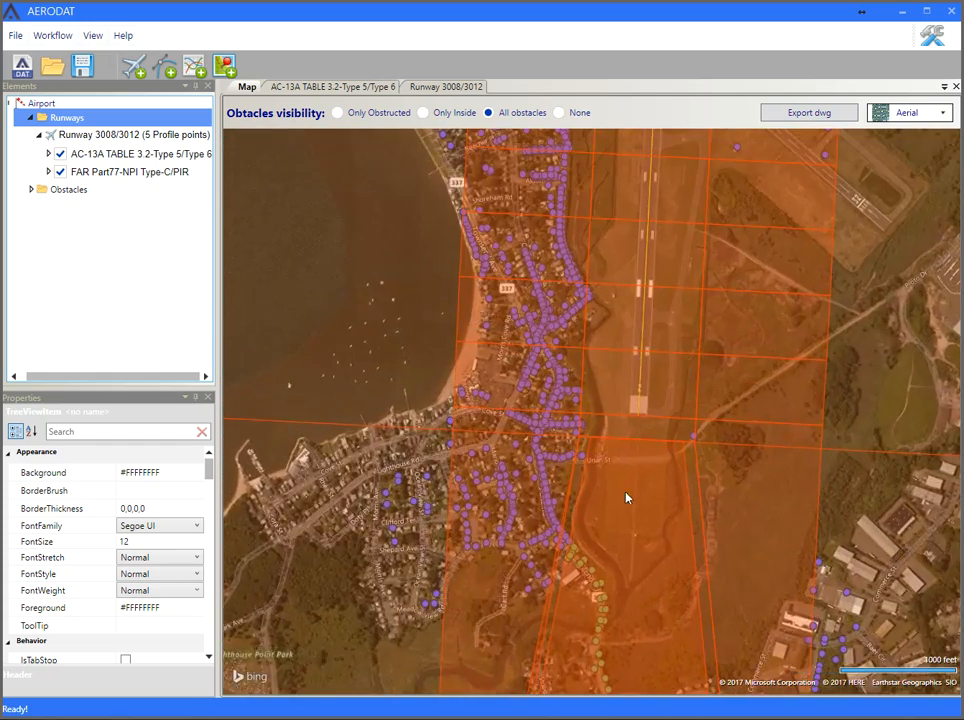
pyautogui.moveTo(626, 497); pyautogui.dragTo(528, 350)
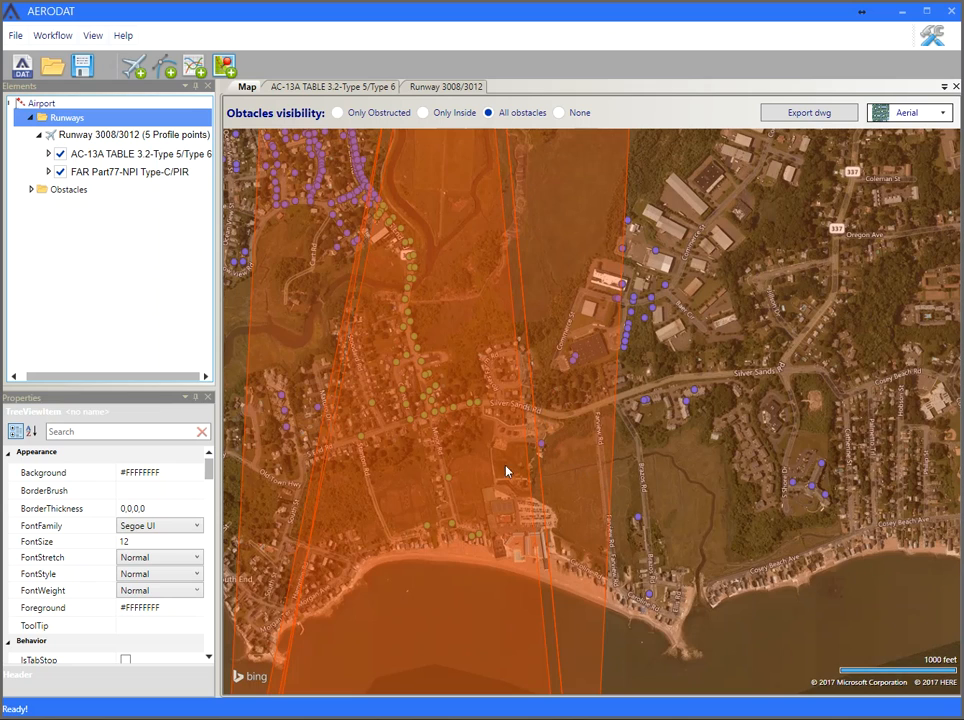
pyautogui.moveTo(544, 456); pyautogui.dragTo(575, 540)
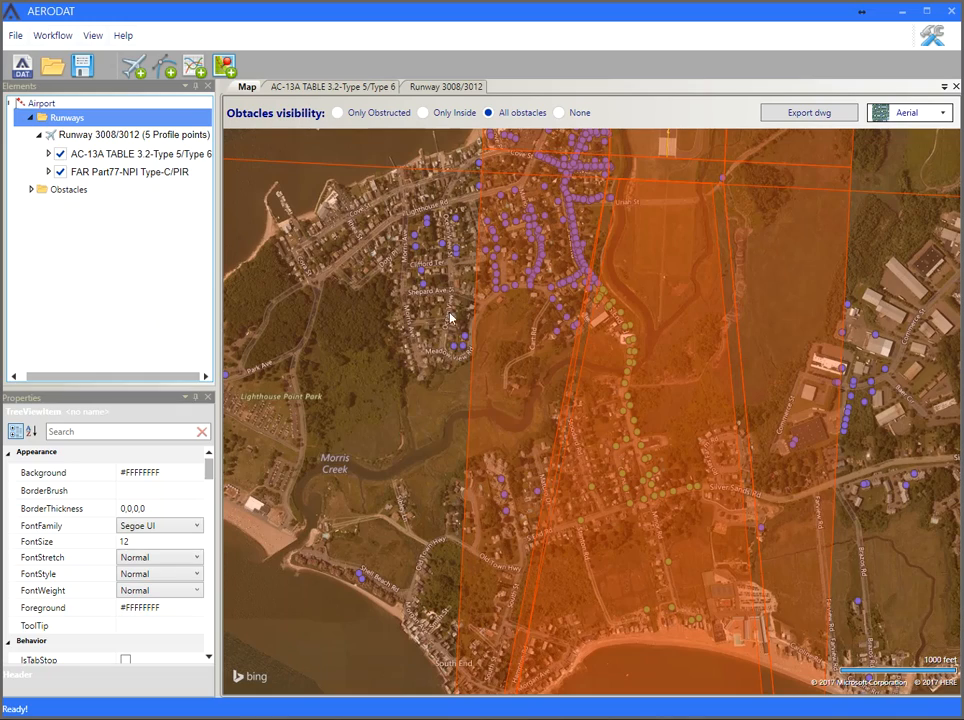
pyautogui.scroll(-3, 466, 409)
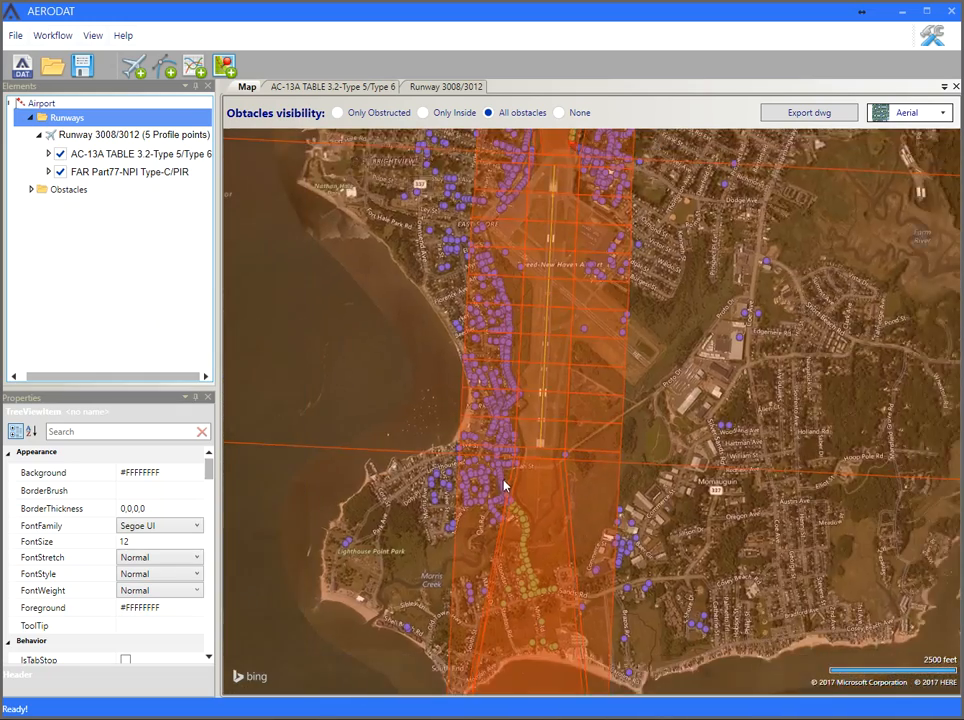
pyautogui.moveTo(503, 480); pyautogui.dragTo(448, 643)
pyautogui.moveTo(512, 409); pyautogui.dragTo(522, 611)
pyautogui.moveTo(503, 335); pyautogui.dragTo(556, 308)
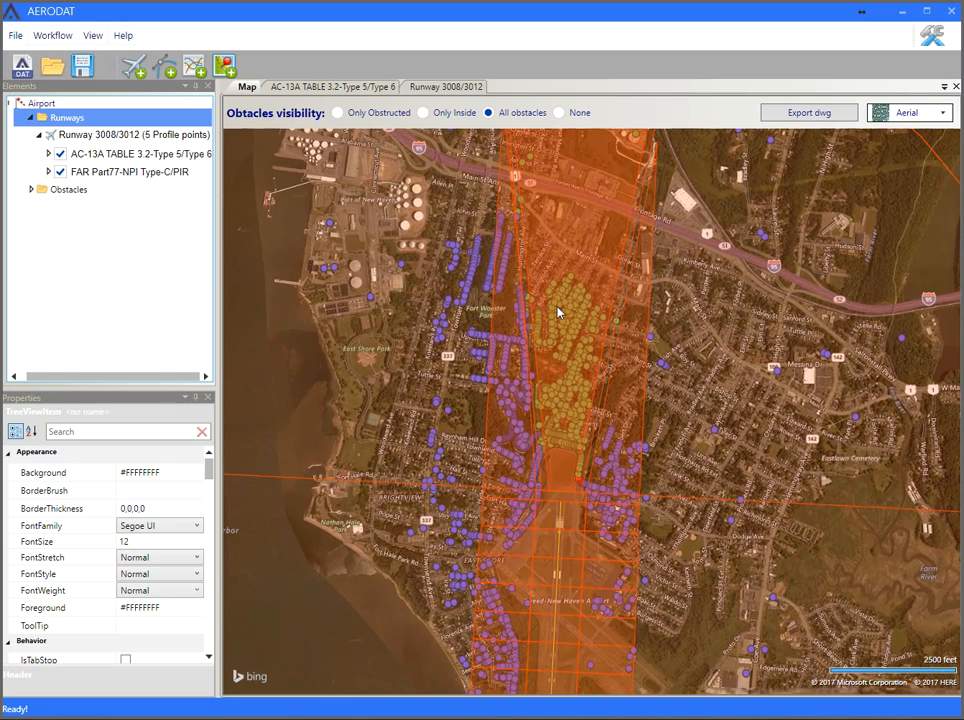